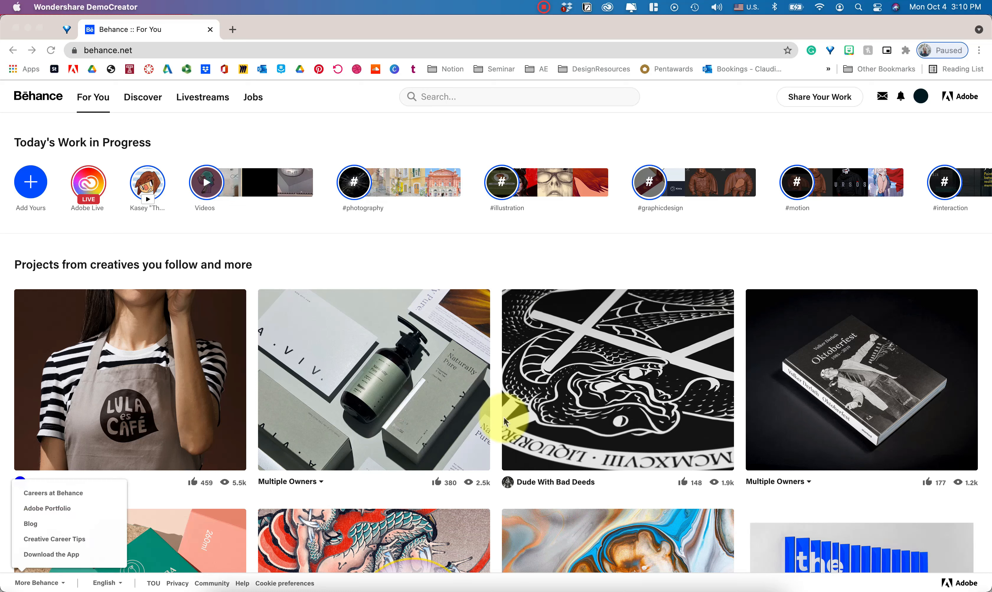
Start sharing new work as a Project, the complete case study type, and view the blank editor's content options.
click(829, 100)
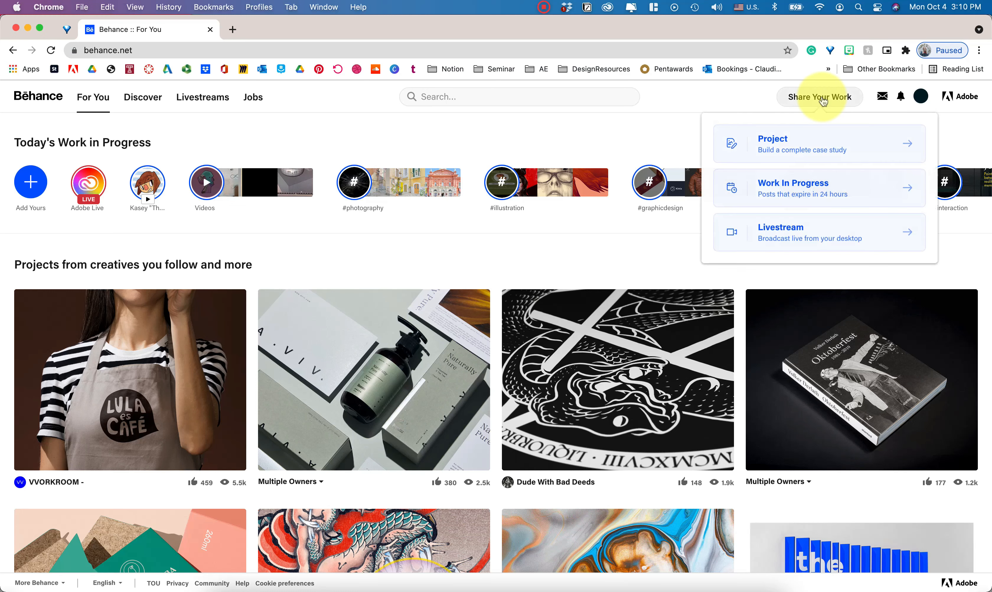
click(737, 145)
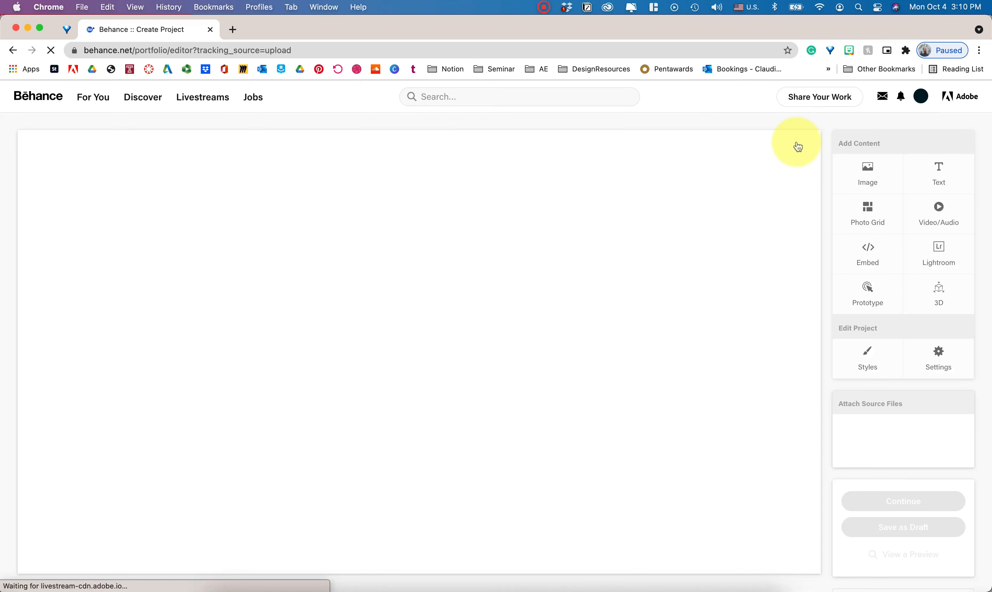
scroll(661, 213, down, 2)
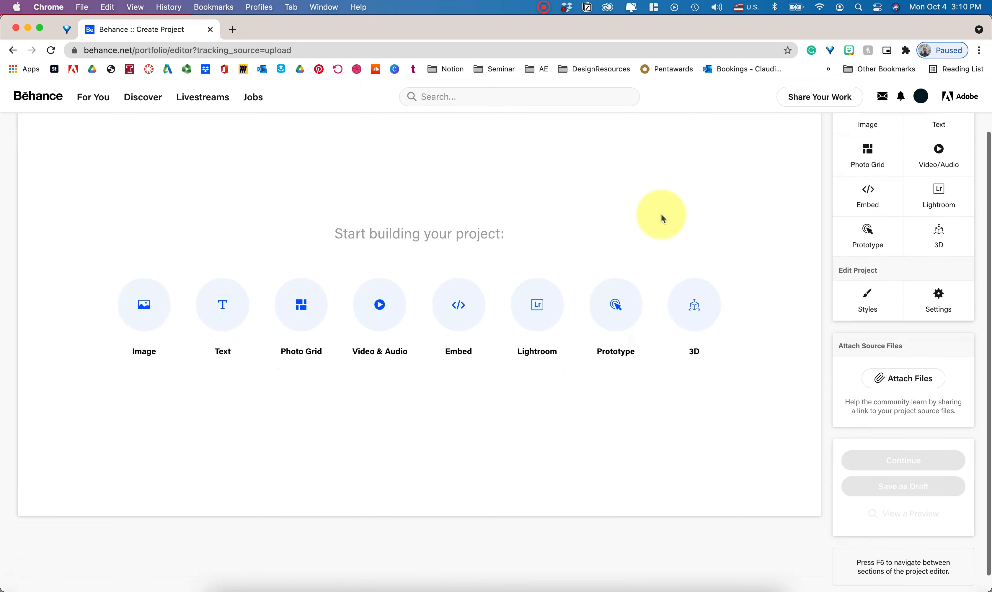
scroll(663, 220, down, 1)
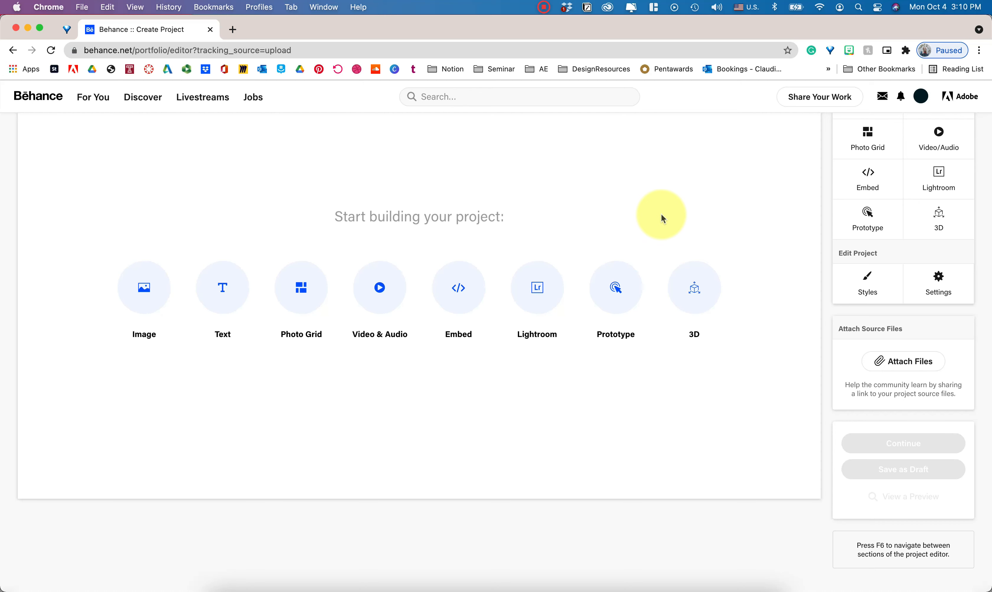
scroll(662, 219, up, 2)
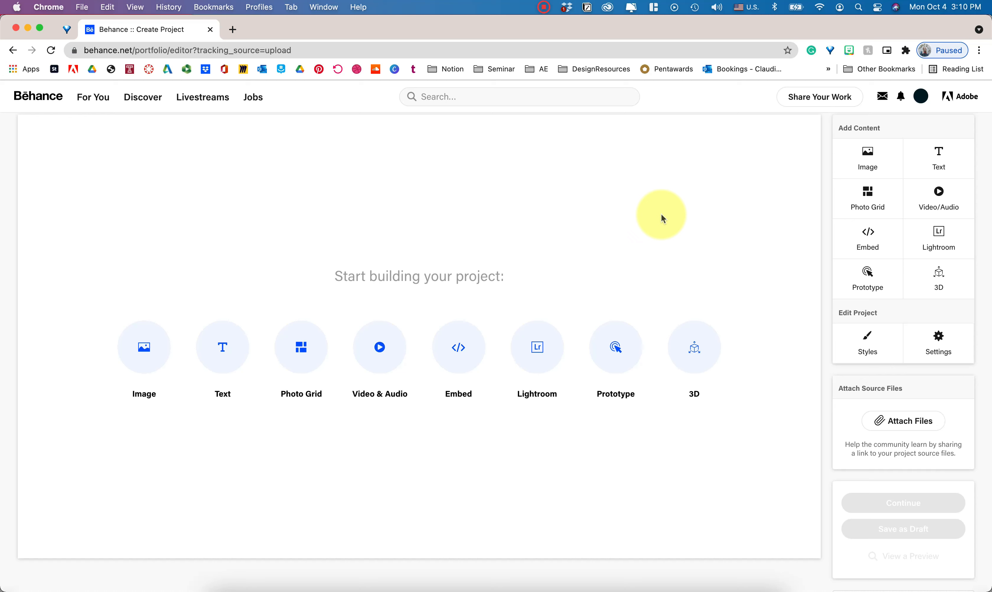
Add the image Portfolio-03.png from the 2001 folder as the project's first content.
click(152, 356)
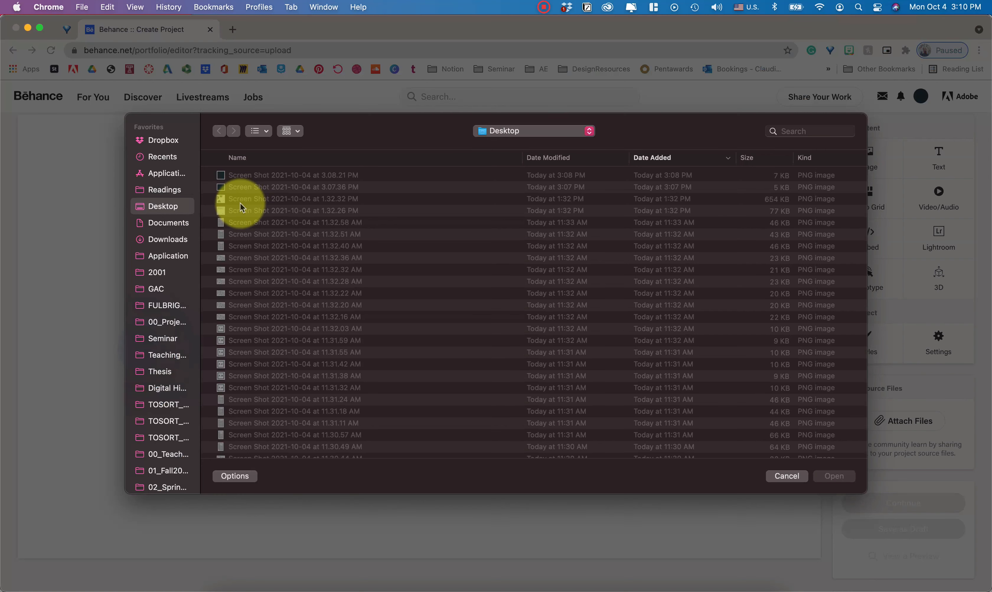
click(157, 273)
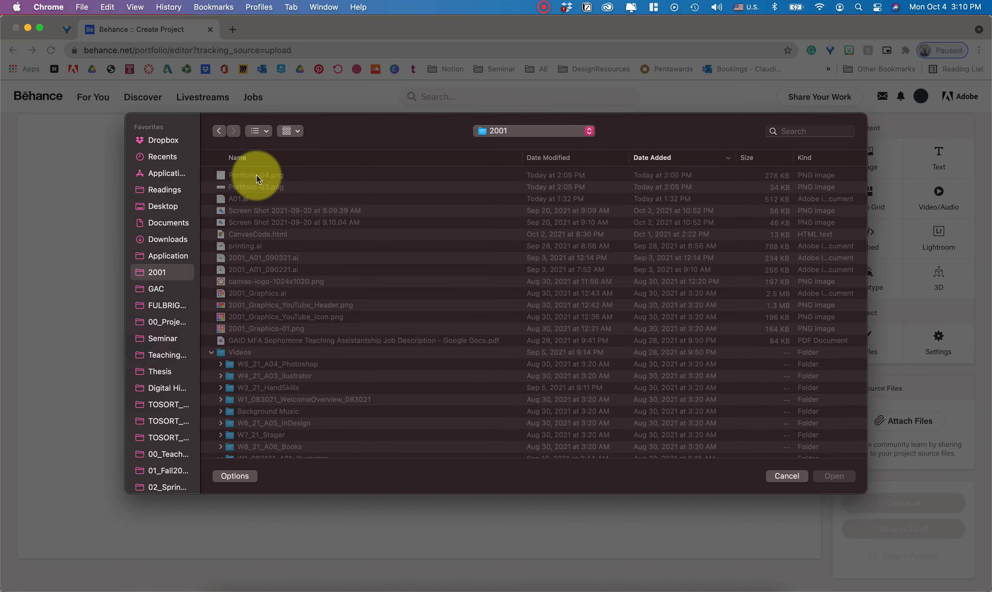
click(246, 186)
key(Return)
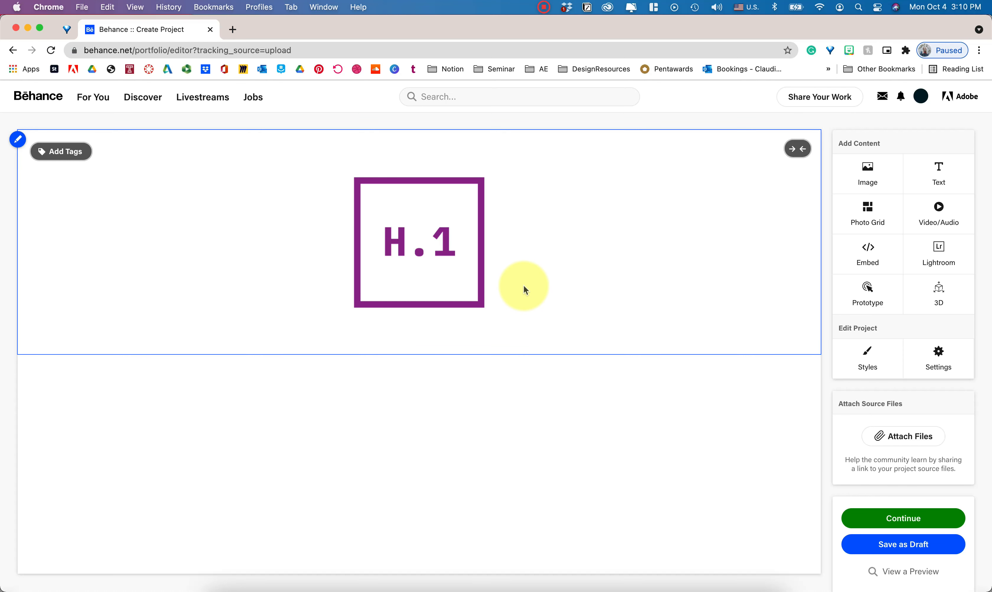
Insert a text block below the H.1 image reading "A03 Expression: Word Here".
mouse_move(302, 394)
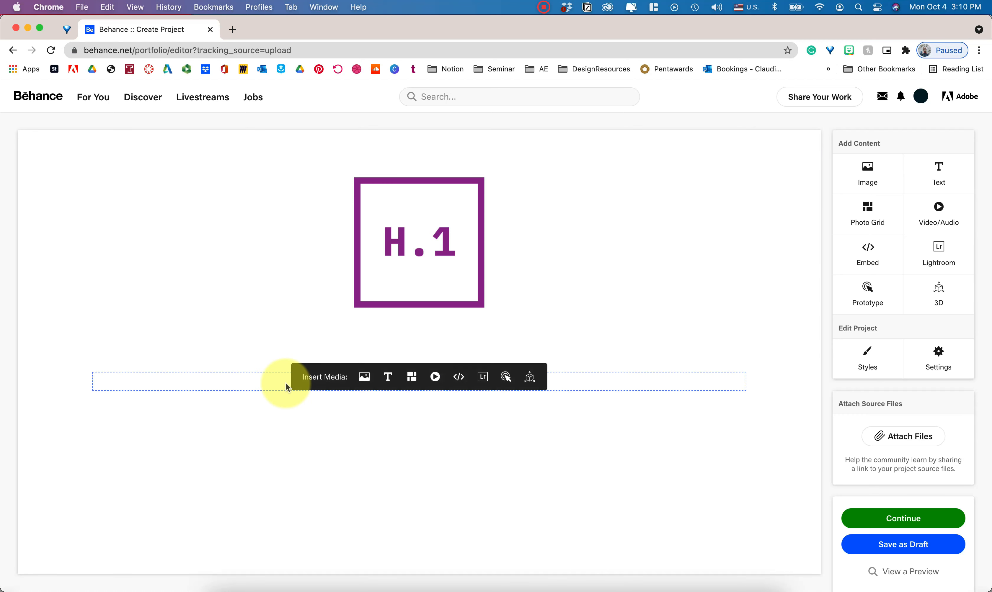
click(388, 378)
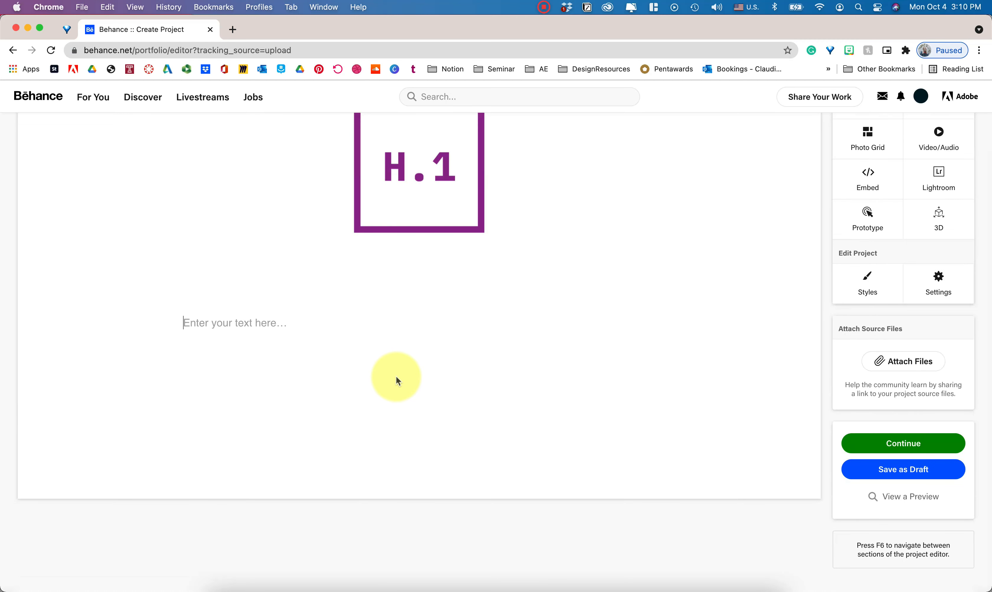
text(A03 Expre)
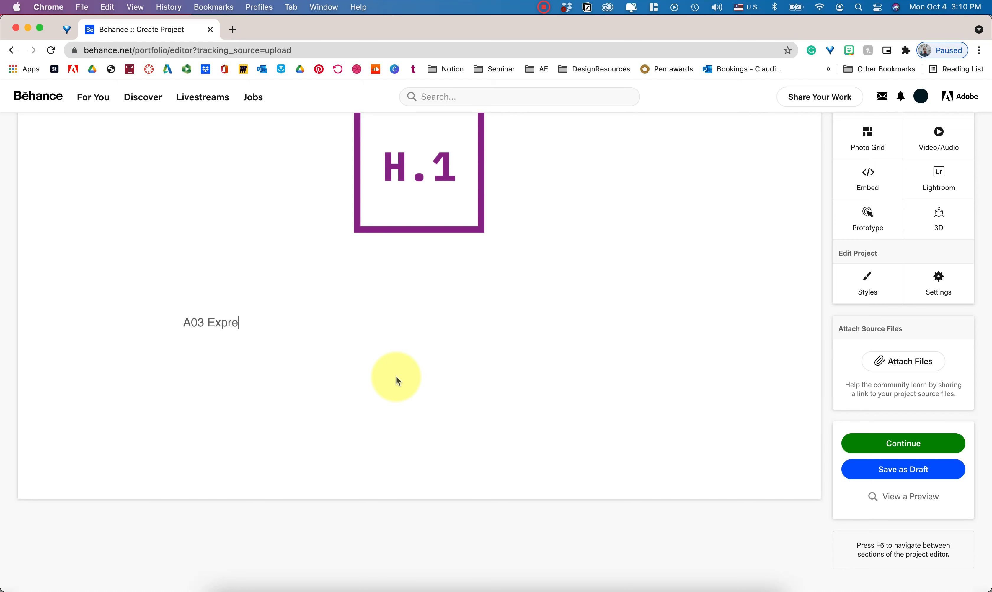
text(ssion: Word Here)
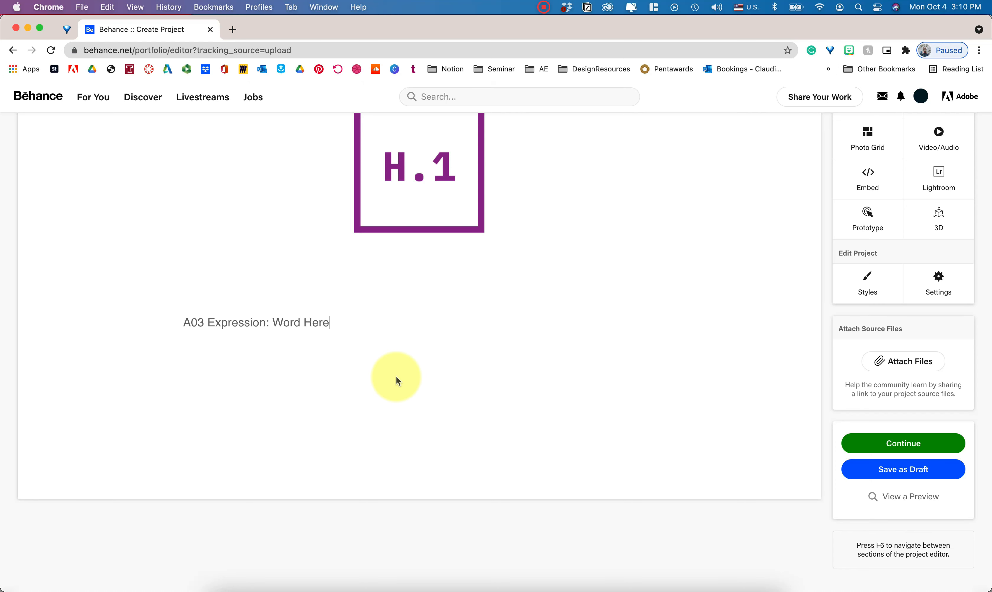
Format the whole "A03 Expression: Word Here" title at size 28, centred and bold.
key(super+a)
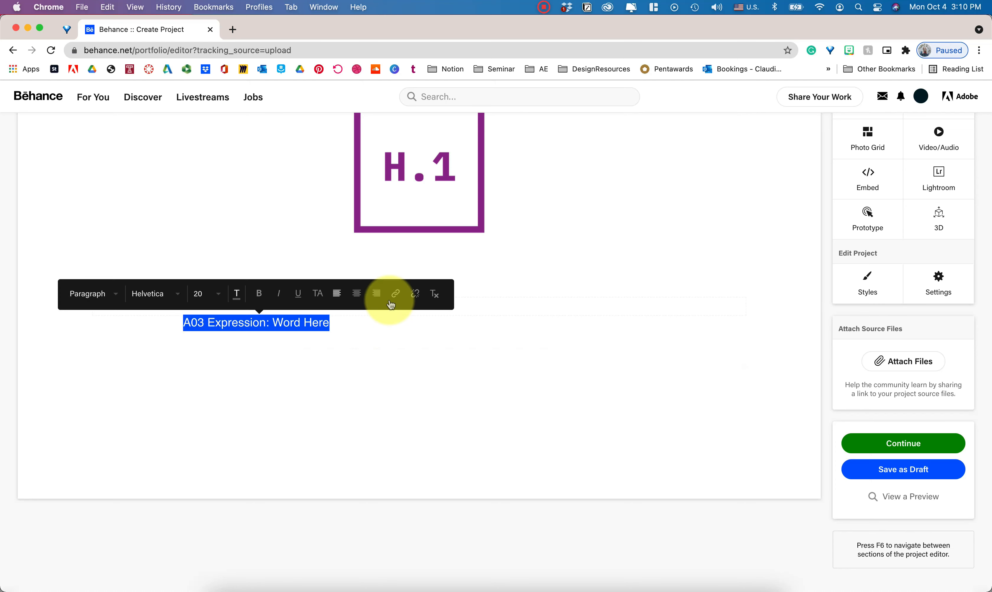
click(220, 296)
scroll(222, 434, down, 5)
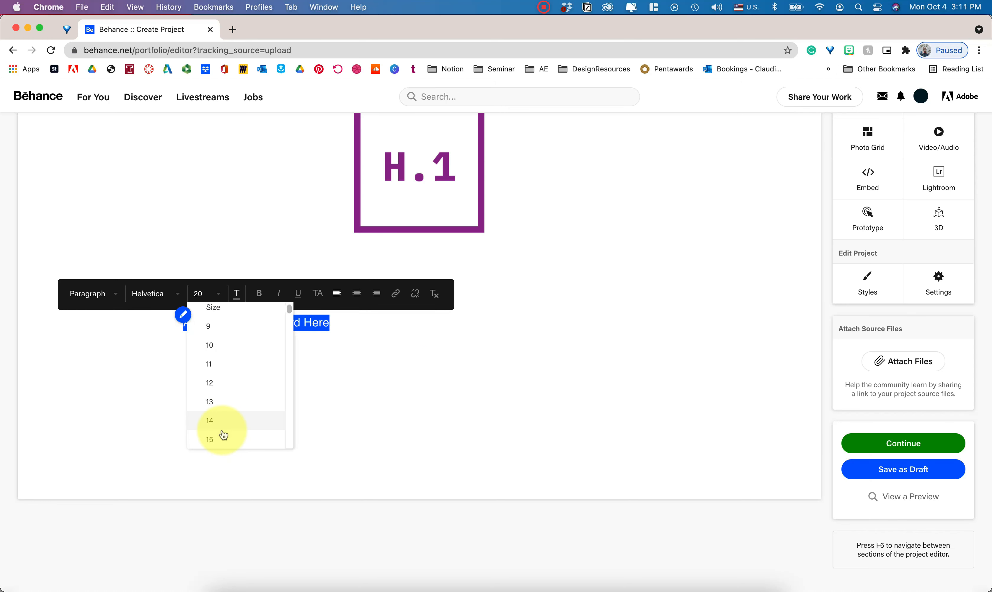
scroll(223, 435, down, 2)
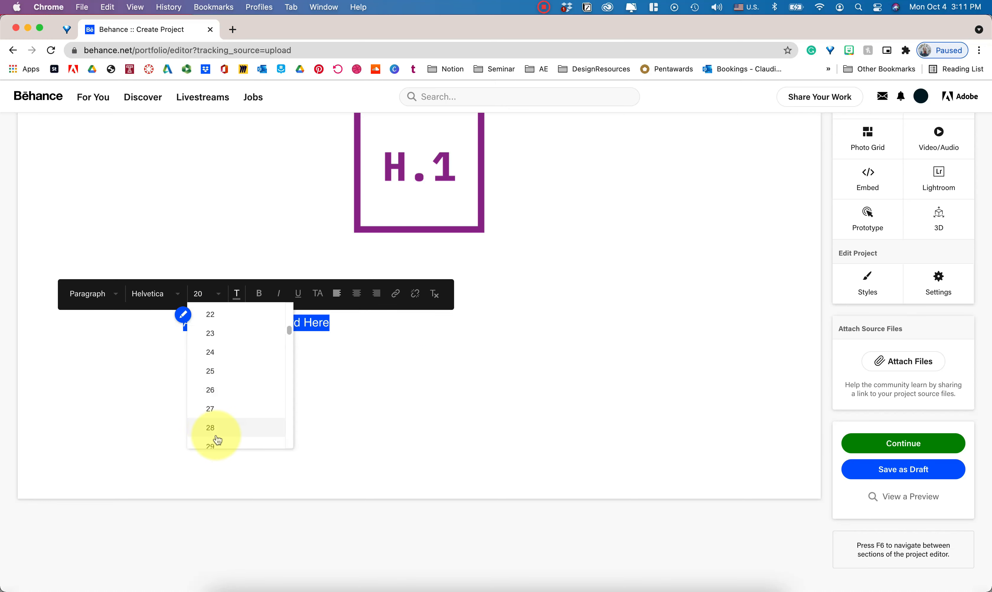
click(216, 440)
click(386, 294)
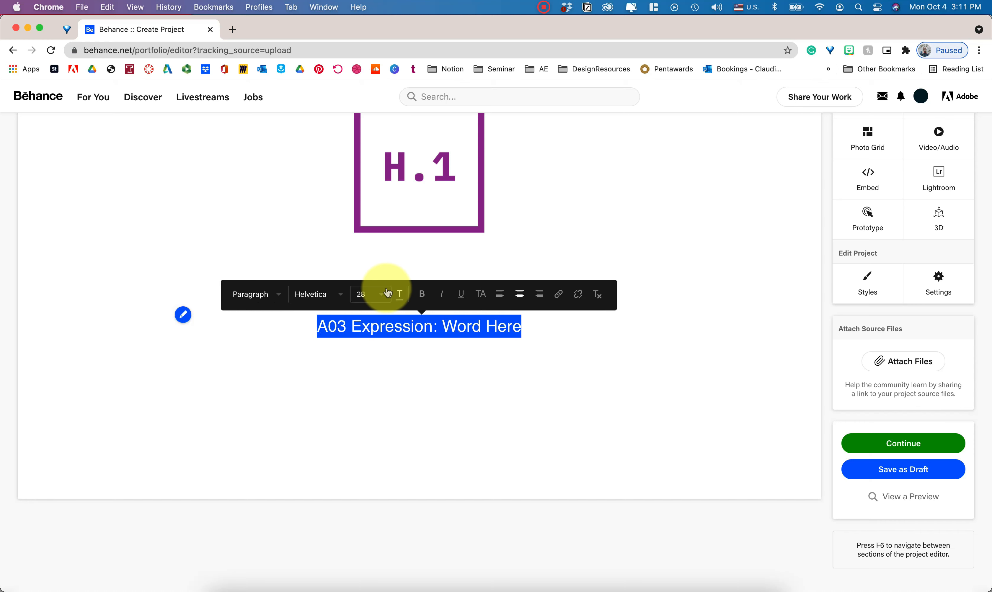
click(422, 296)
Add a text block under the title with placeholder copy starting "Write a description about the project here" and ending "the viewer might not be aware of.".
mouse_move(264, 371)
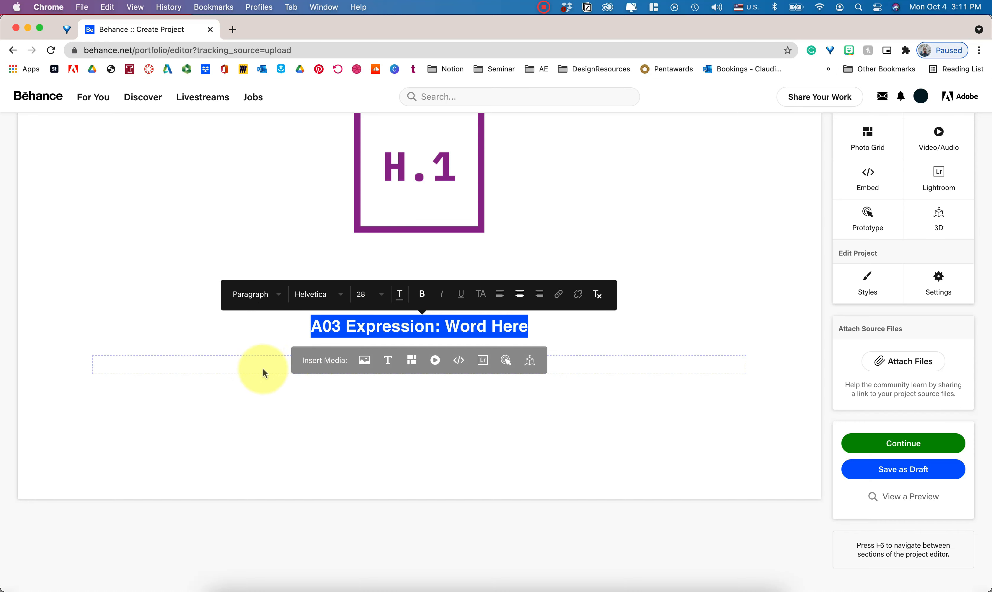
click(391, 361)
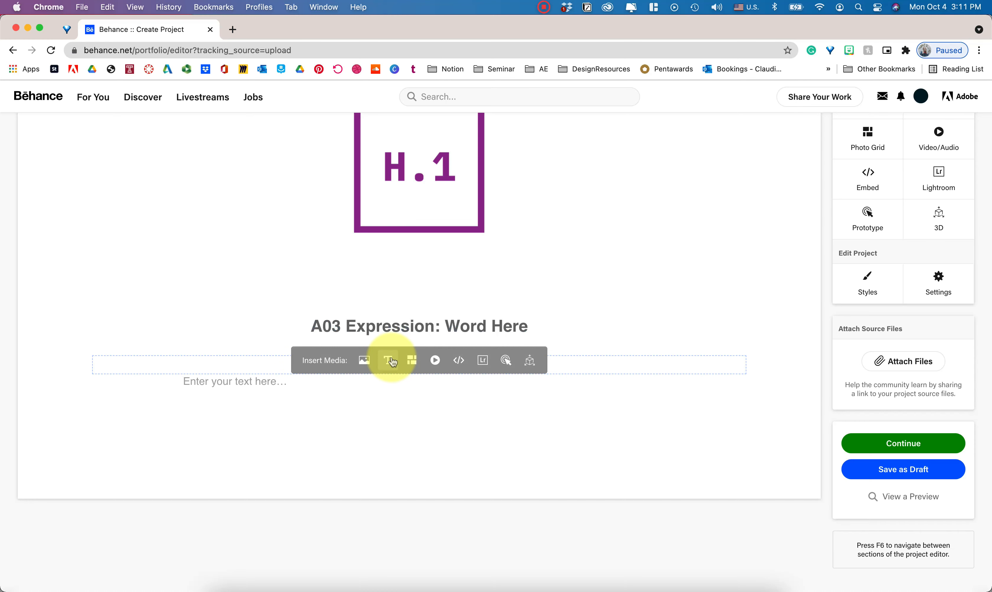
text(Write a description about the pro)
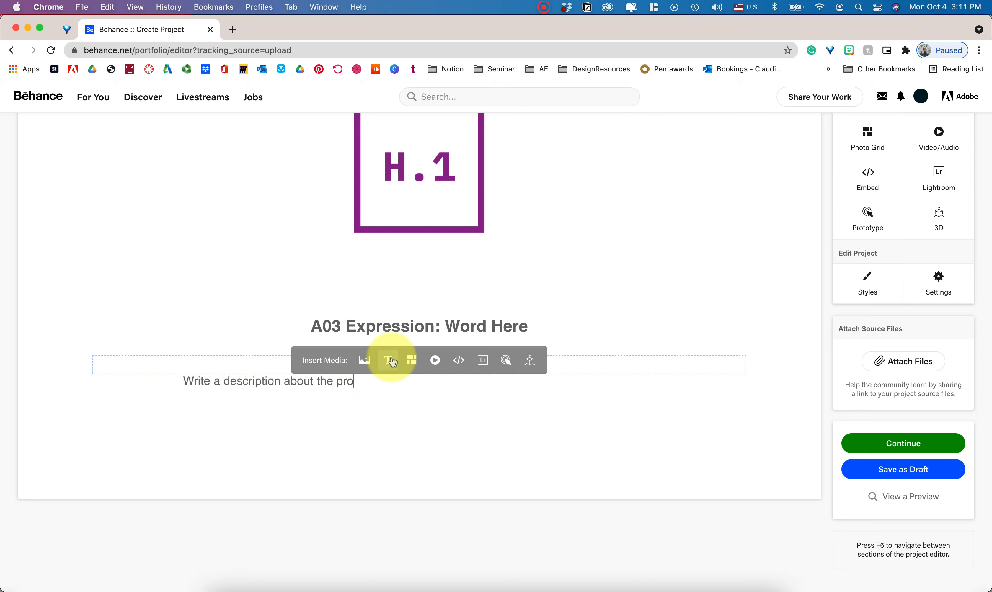
text(ject here. Talk about specific)
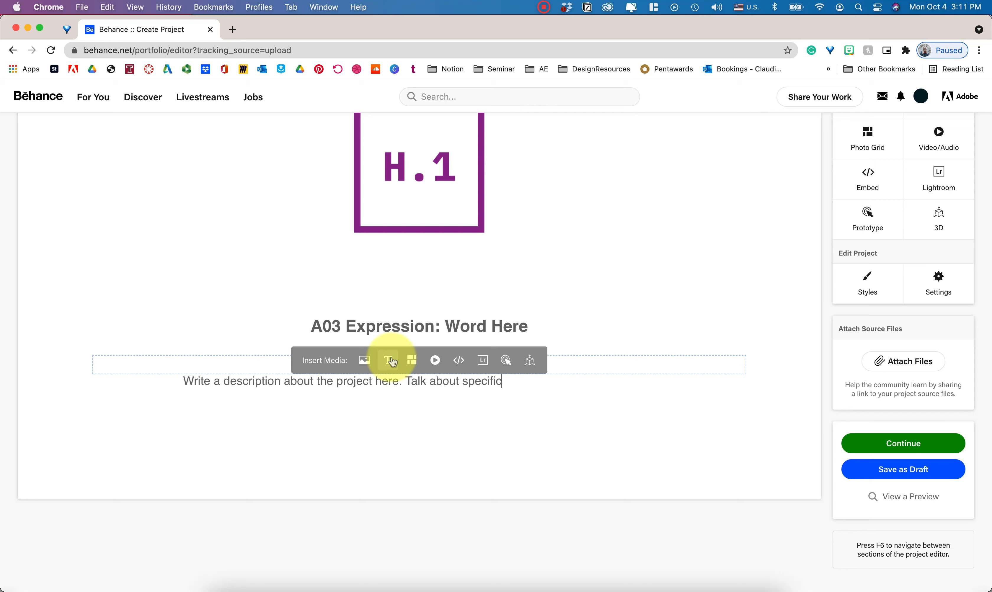
text( things you want someone to notice or know. This is a g)
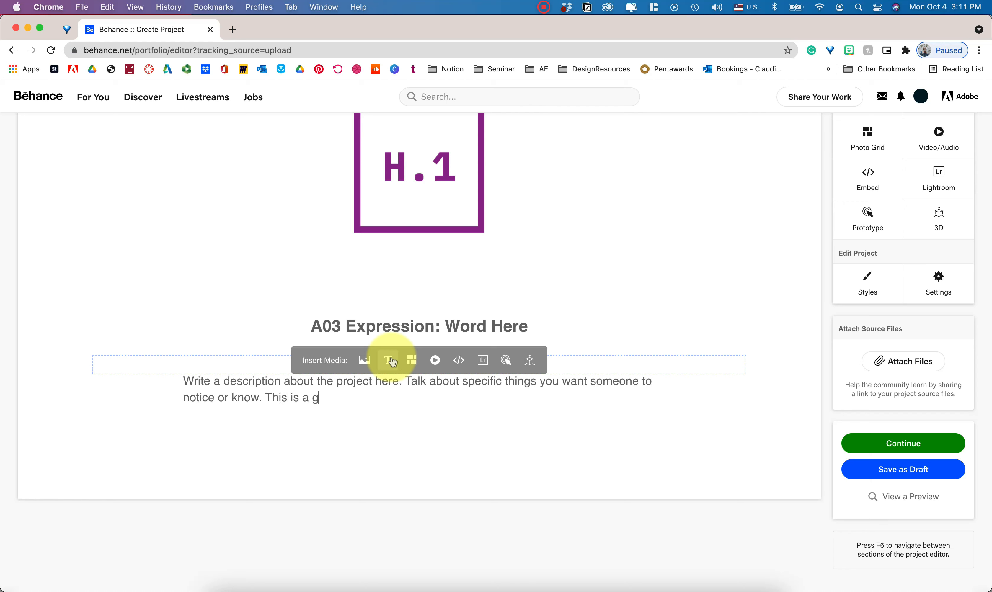
text(reat opportunity to expand upon influe)
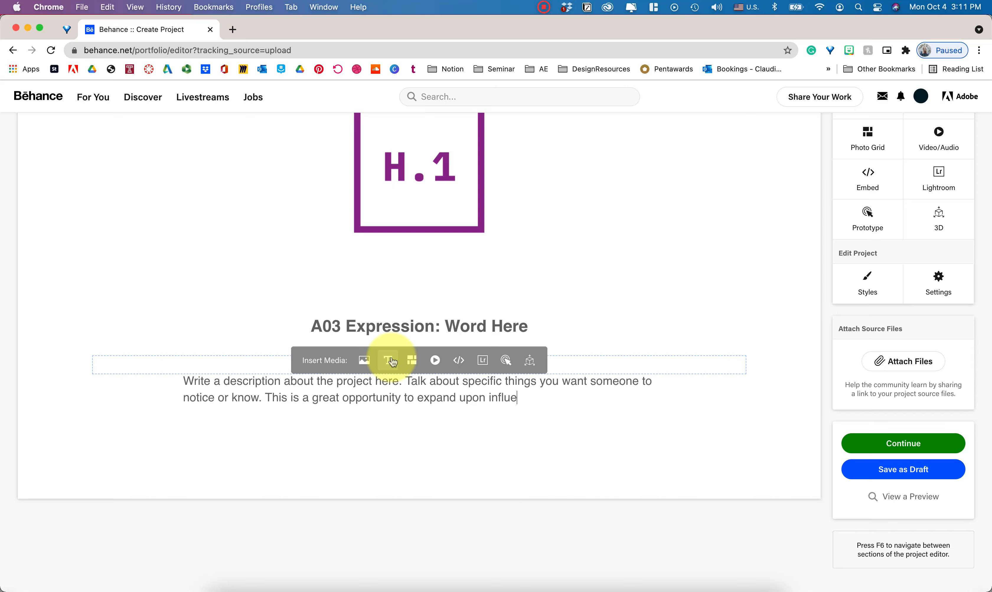
text(nces or subtle details that the)
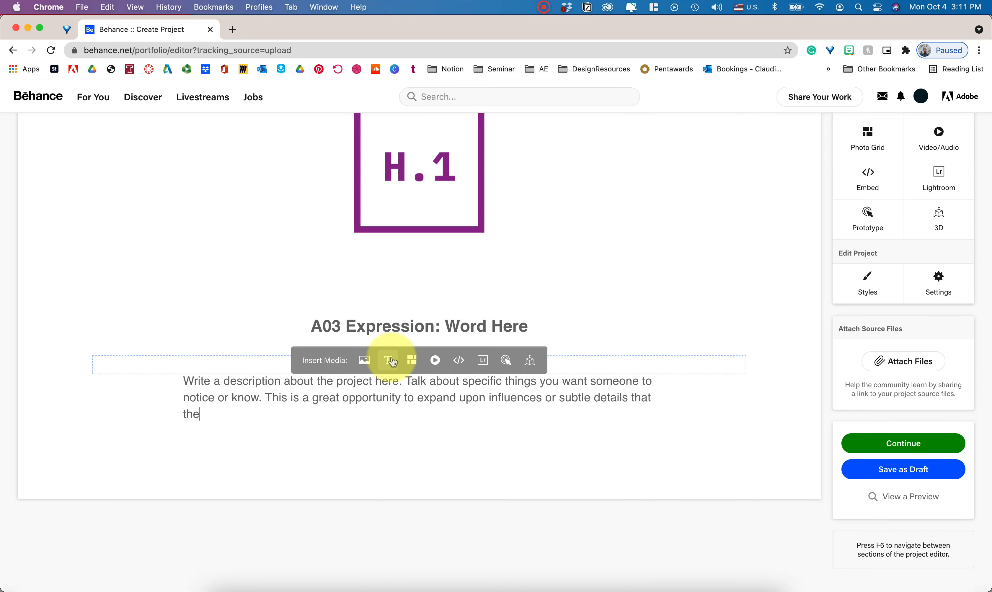
text( viewer might not be aware of.)
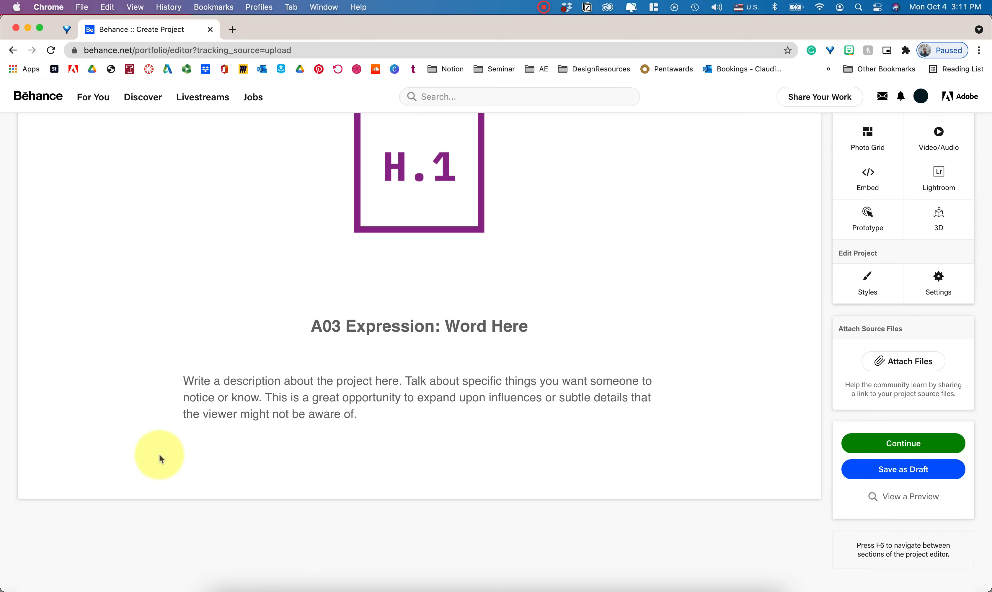
Insert the image Portfolio-04.png from the 2001 folder below the description text.
mouse_move(288, 443)
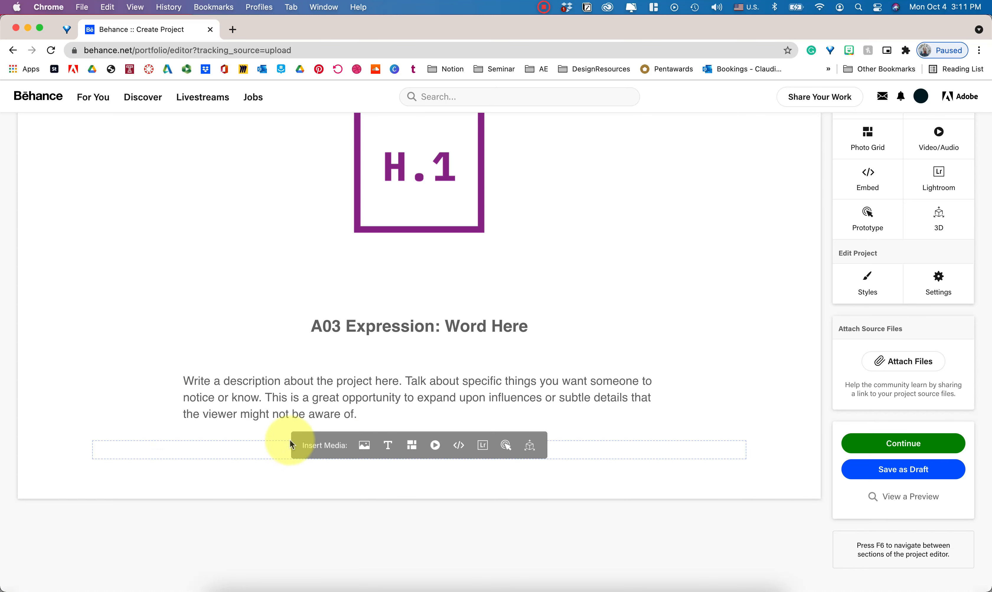
click(363, 446)
click(274, 174)
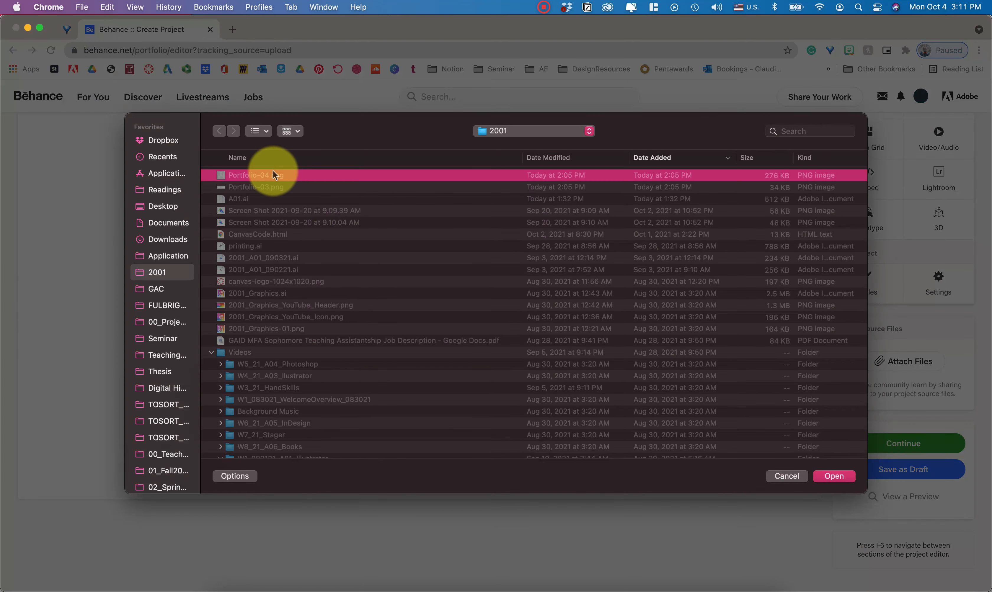
double_click(273, 173)
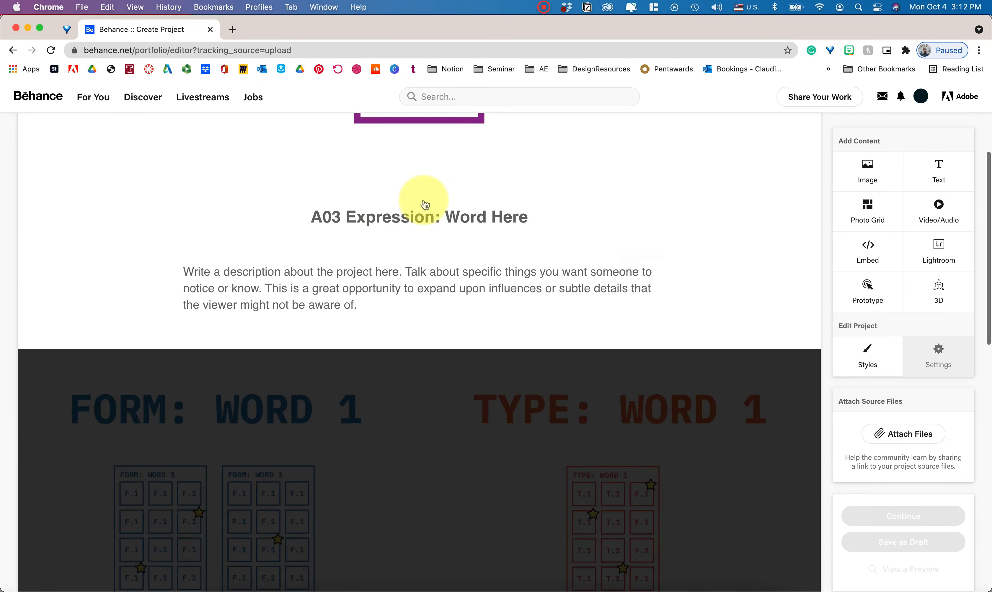
Review the inserted process image, from the form and type word grids through to the final hybrid square.
scroll(459, 392, down, 1)
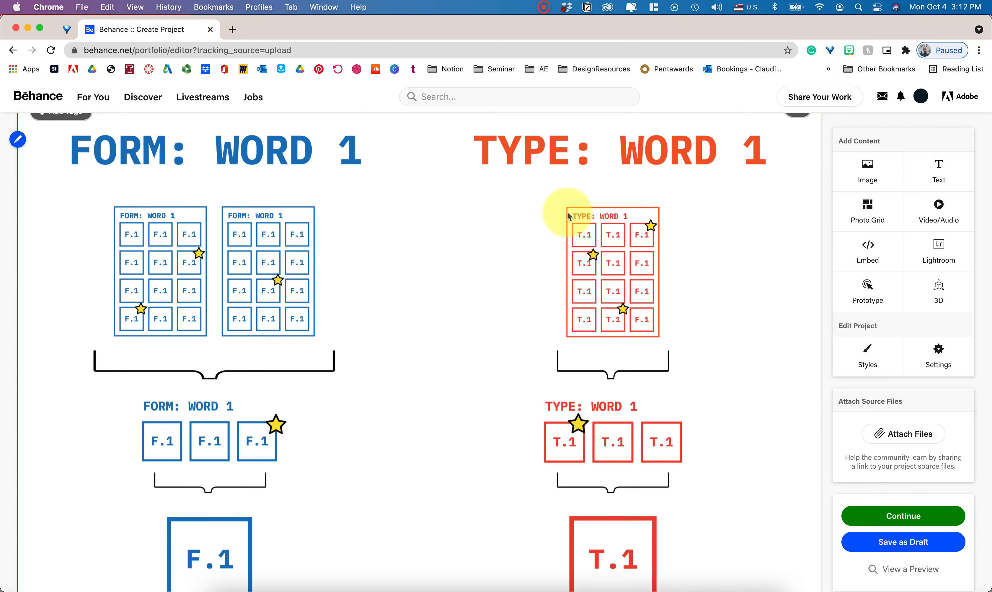
scroll(655, 320, down, 3)
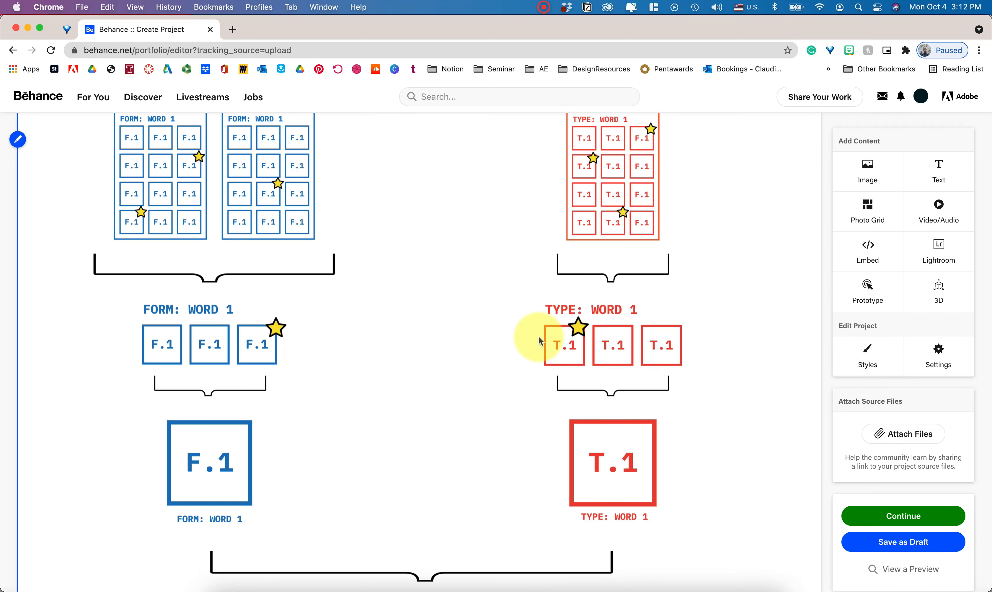
scroll(443, 421, down, 5)
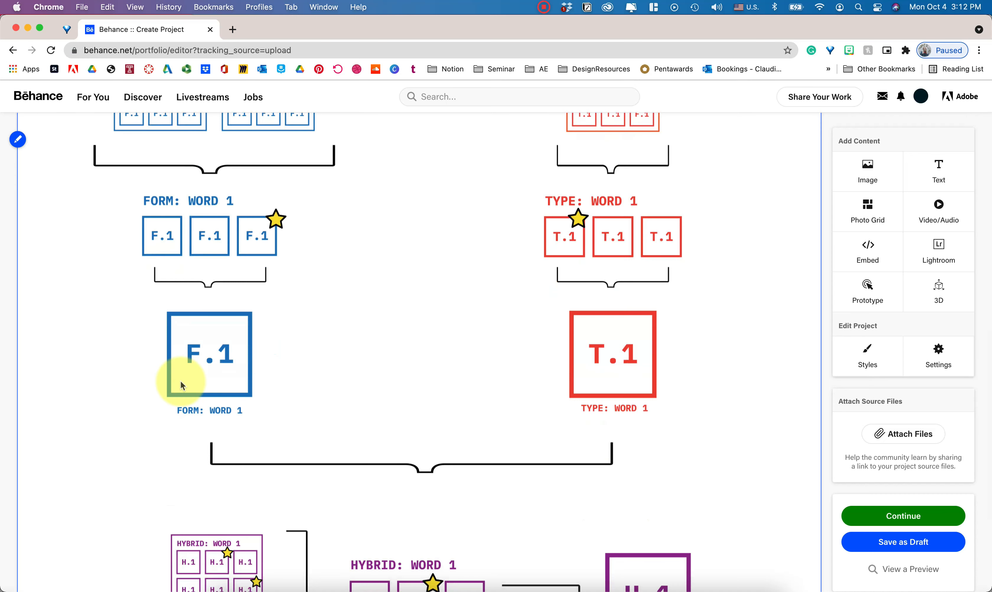
scroll(622, 344, down, 5)
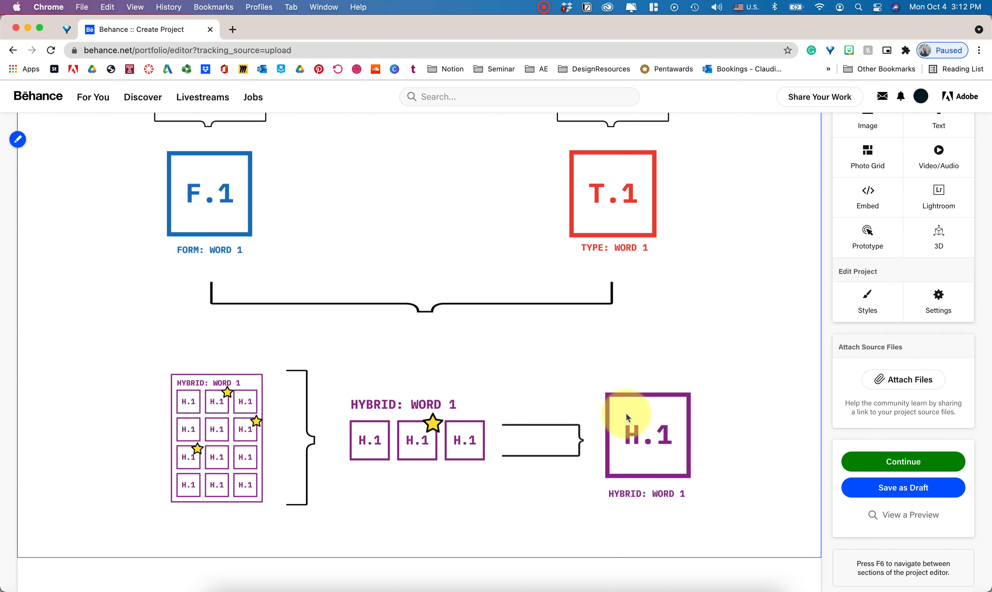
scroll(627, 419, up, 10)
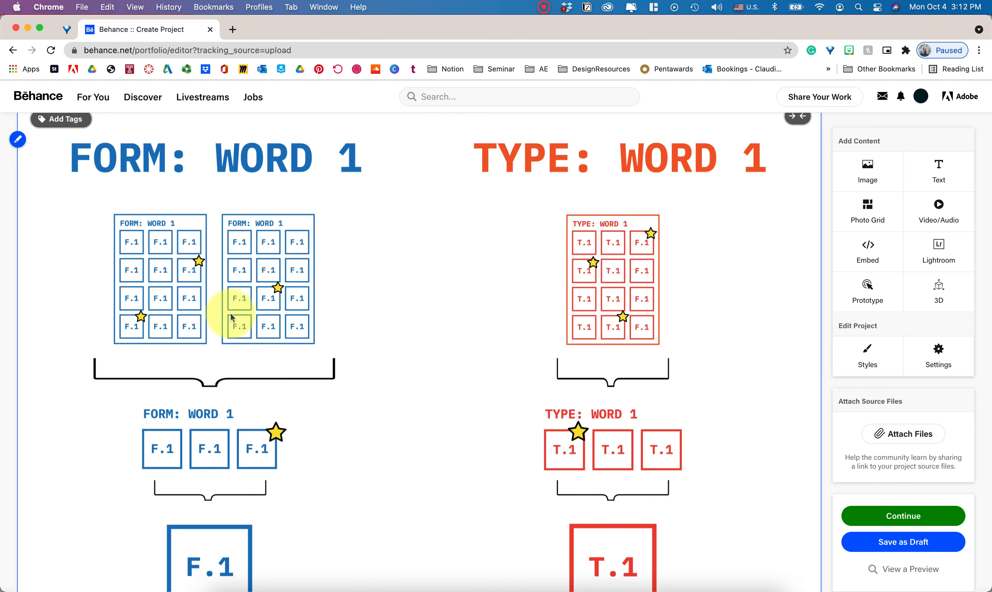
scroll(236, 311, down, 6)
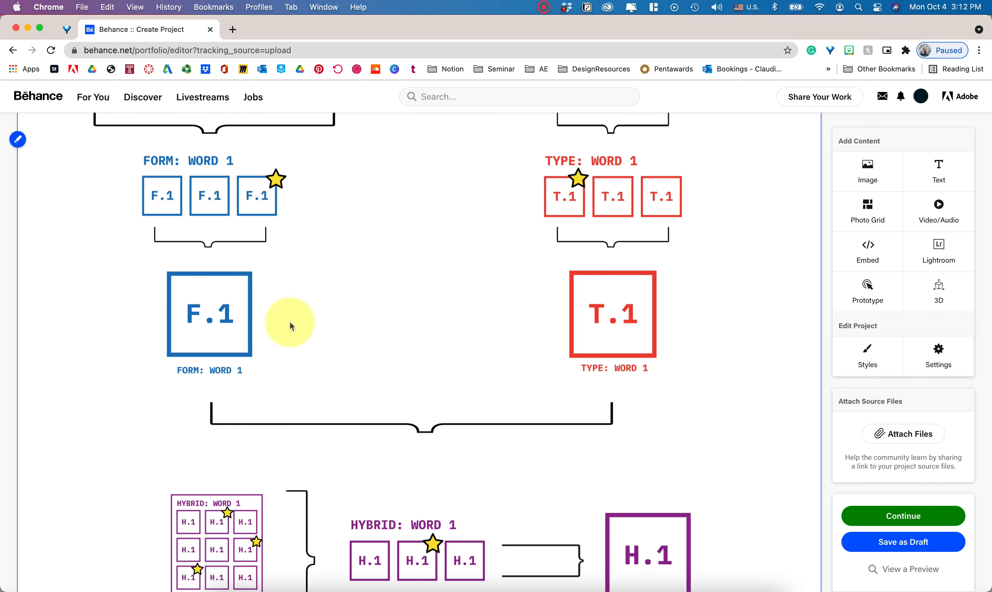
scroll(290, 322, down, 3)
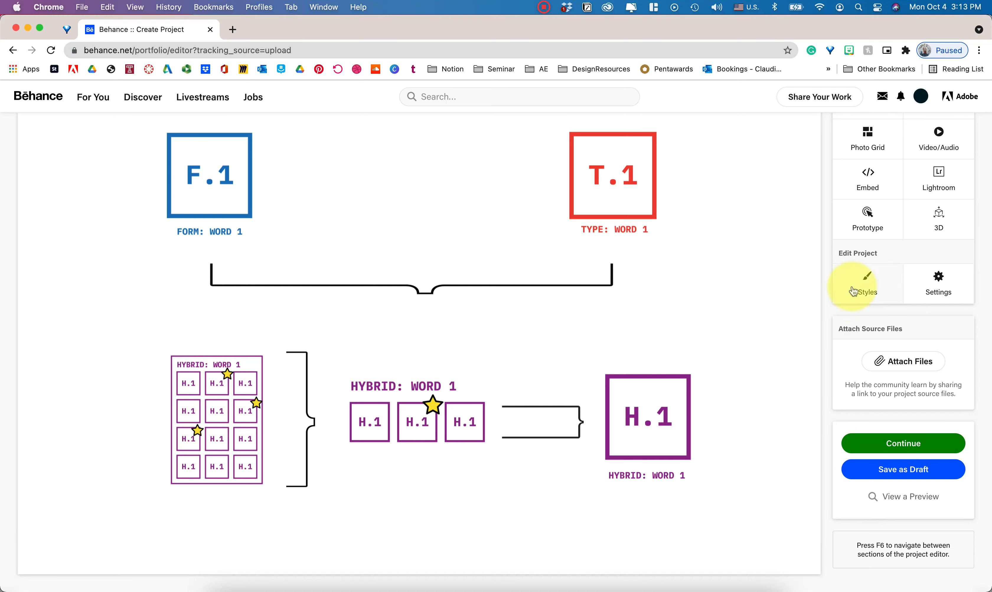
scroll(774, 290, up, 10)
scroll(774, 289, up, 3)
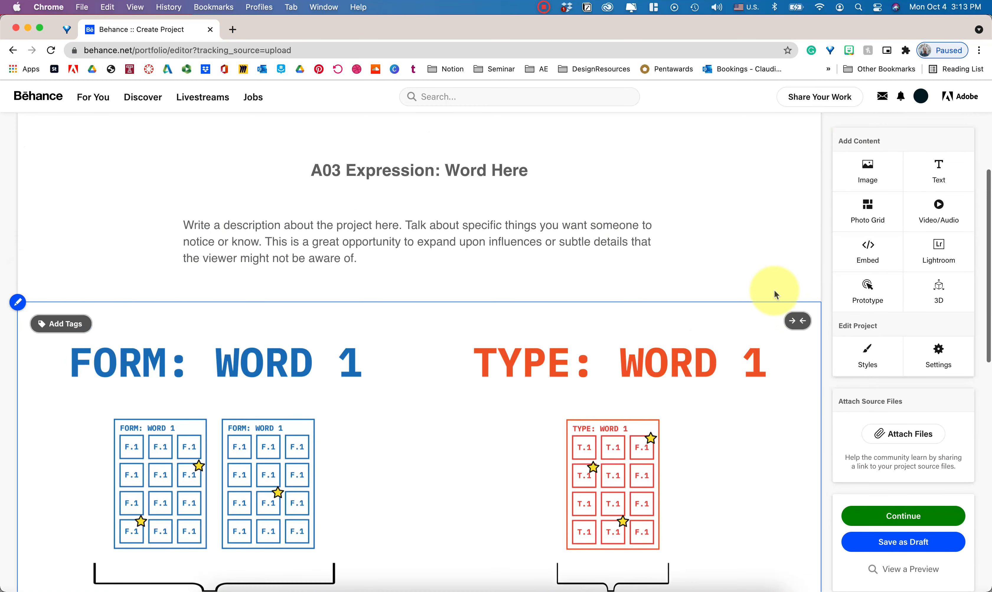
Set the project's background color to black (000000) and save the project styles.
click(867, 359)
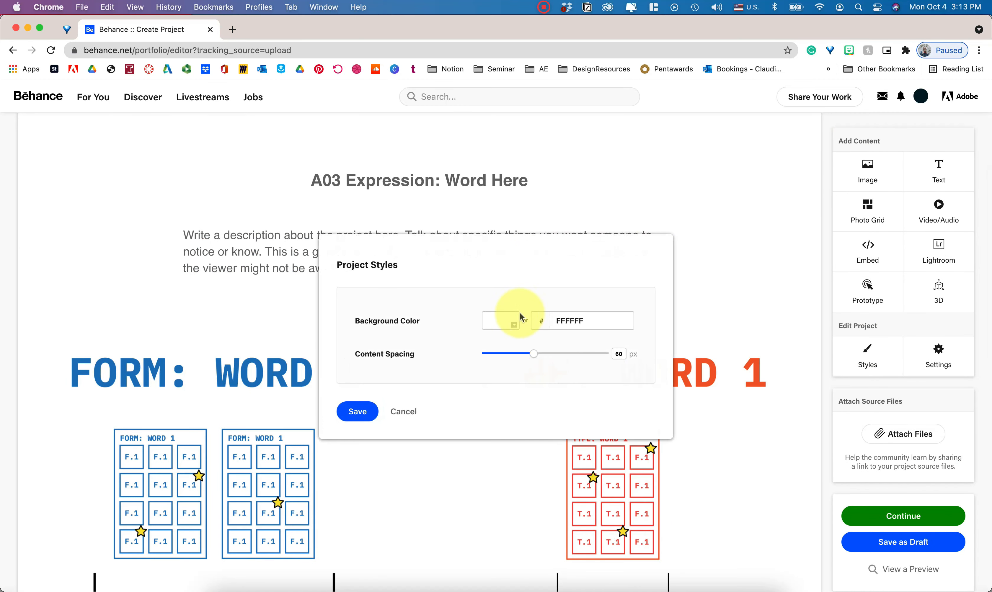
click(515, 328)
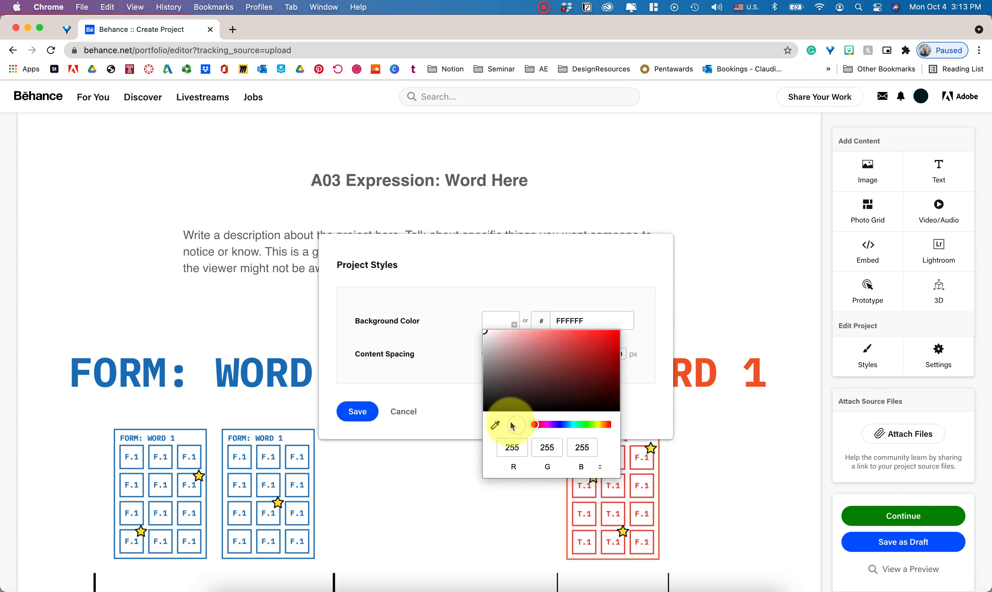
click(485, 390)
drag(474, 413, 472, 420)
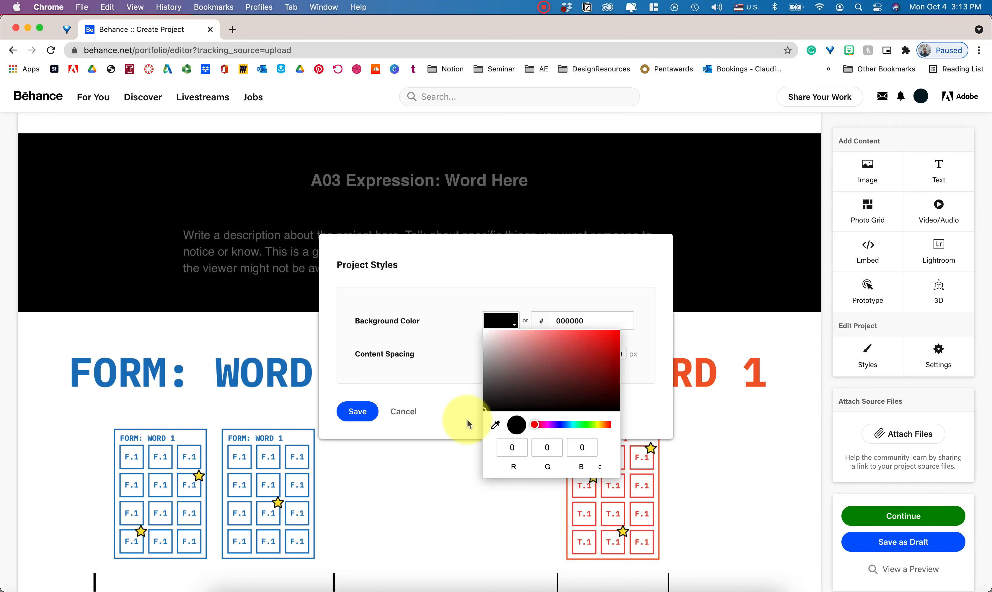
click(359, 410)
click(362, 412)
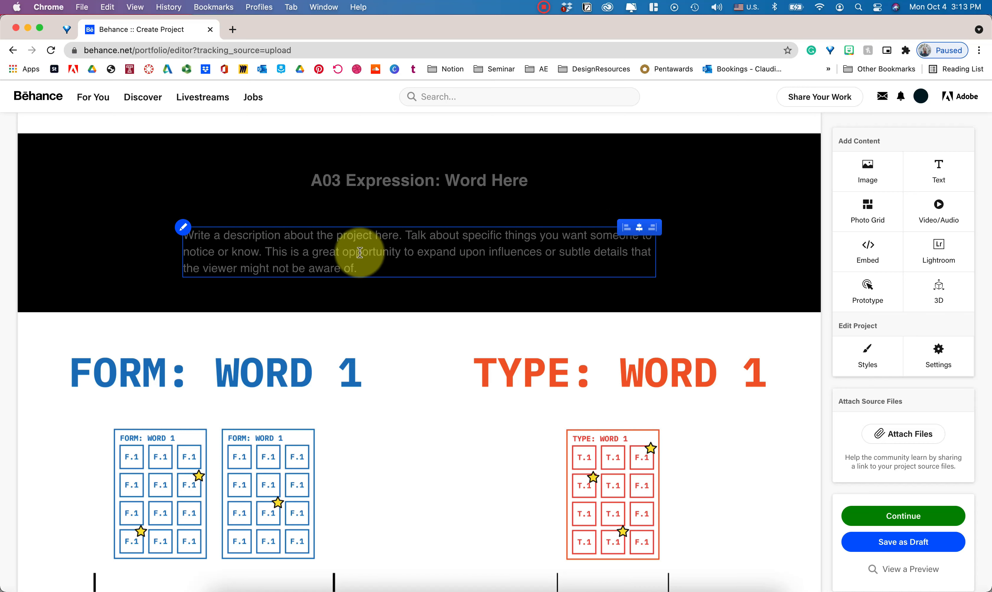
Recolor the whole description paragraph to near-white (FFFDFD) for contrast against the black background.
key(super+a)
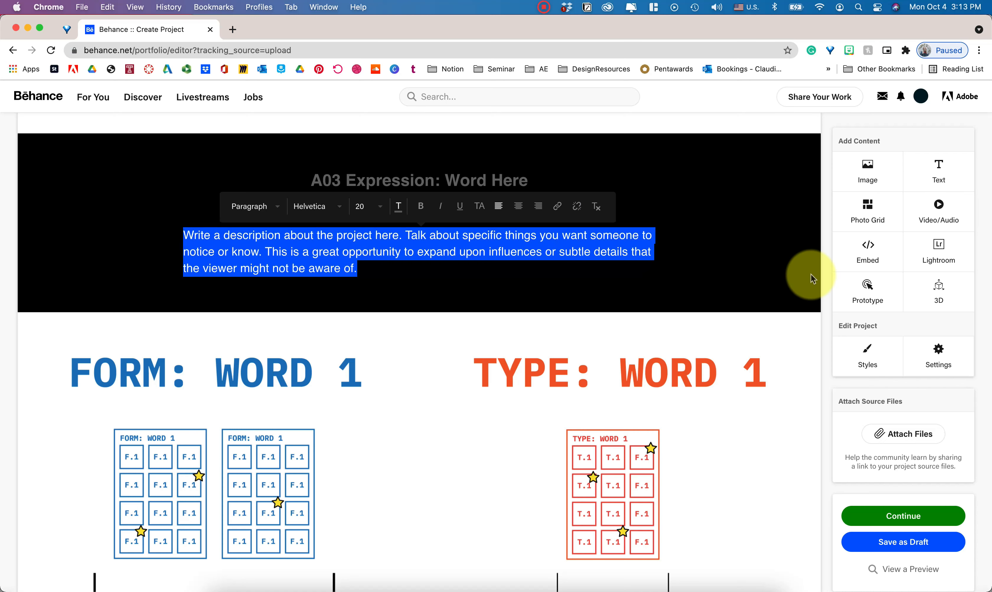
click(802, 147)
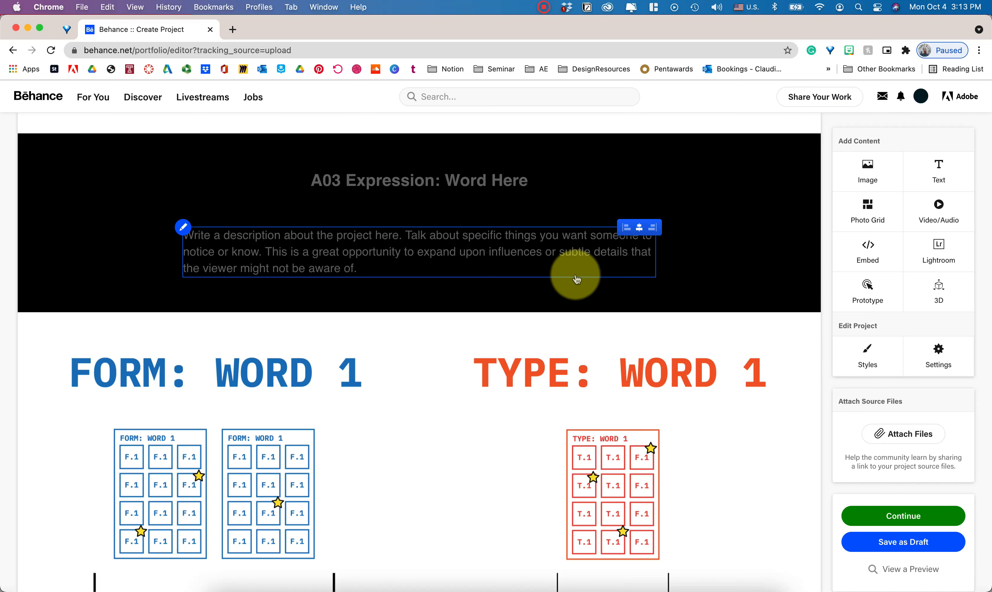
triple_click(513, 254)
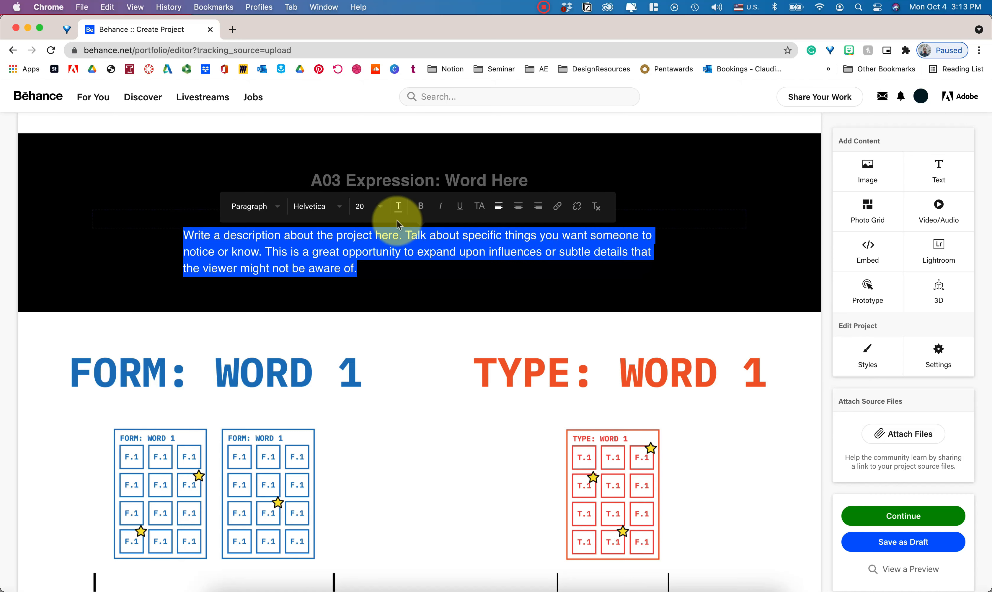
click(398, 206)
click(411, 138)
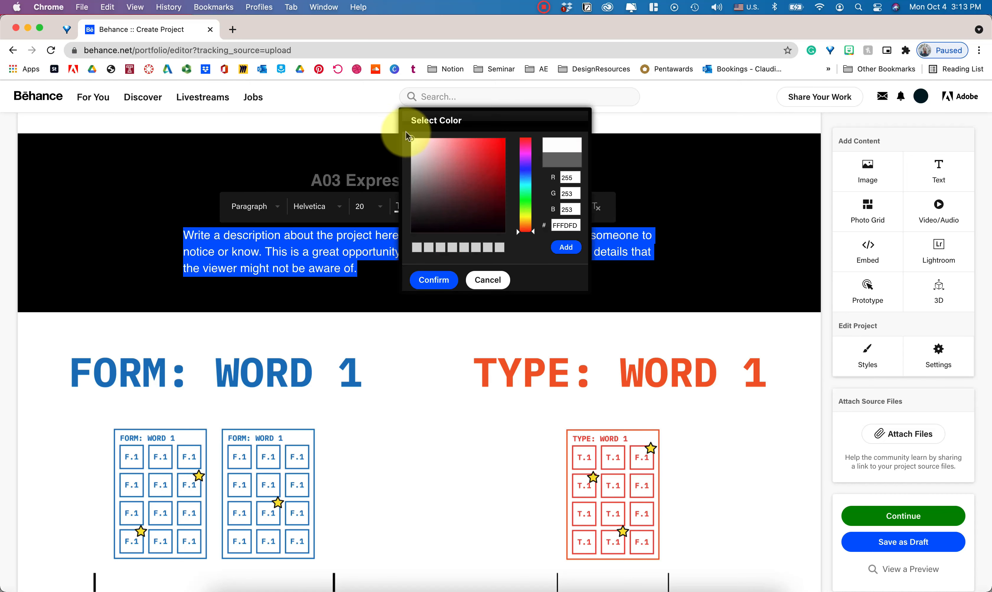
click(430, 281)
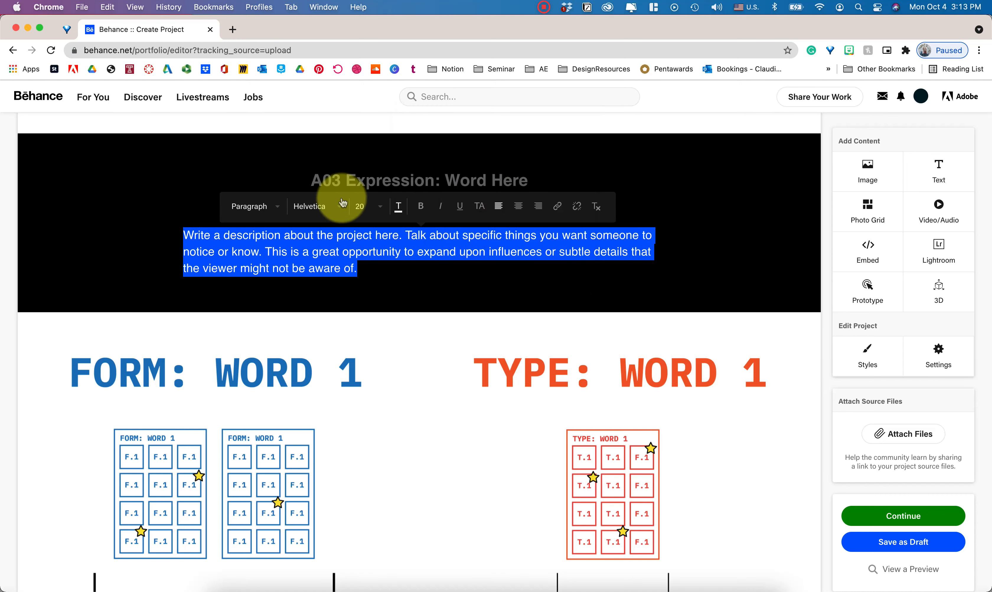
Recolor the "A03 Expression: Word Here" title text to white (FFFFFF).
triple_click(328, 182)
click(400, 149)
click(411, 89)
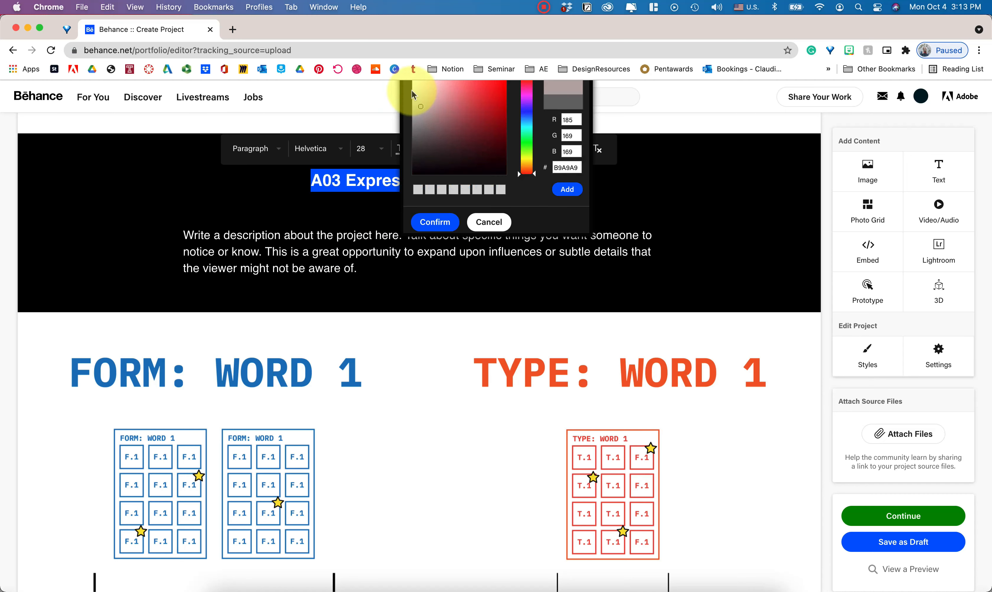
scroll(390, 128, up, 5)
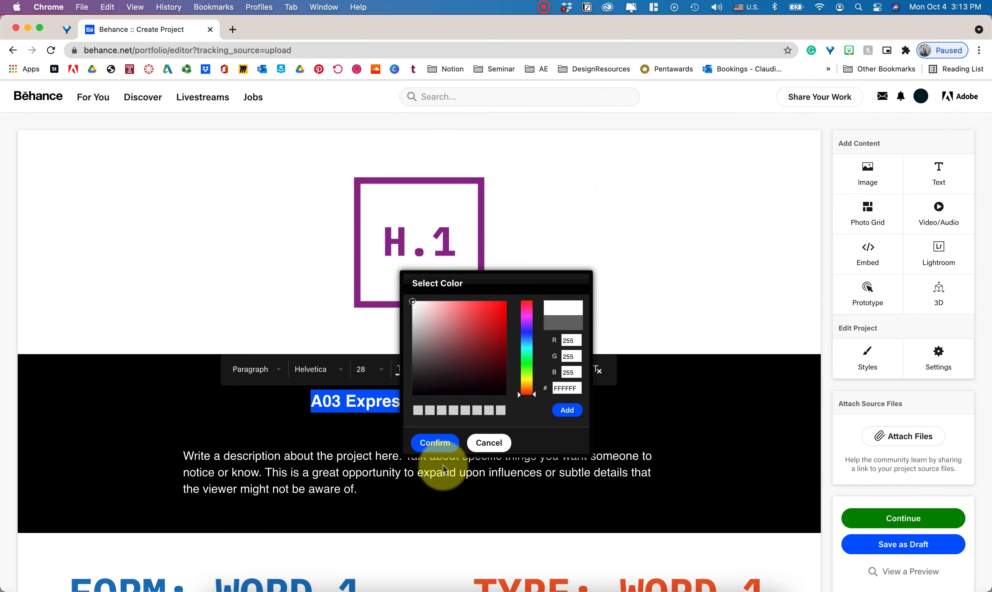
click(435, 442)
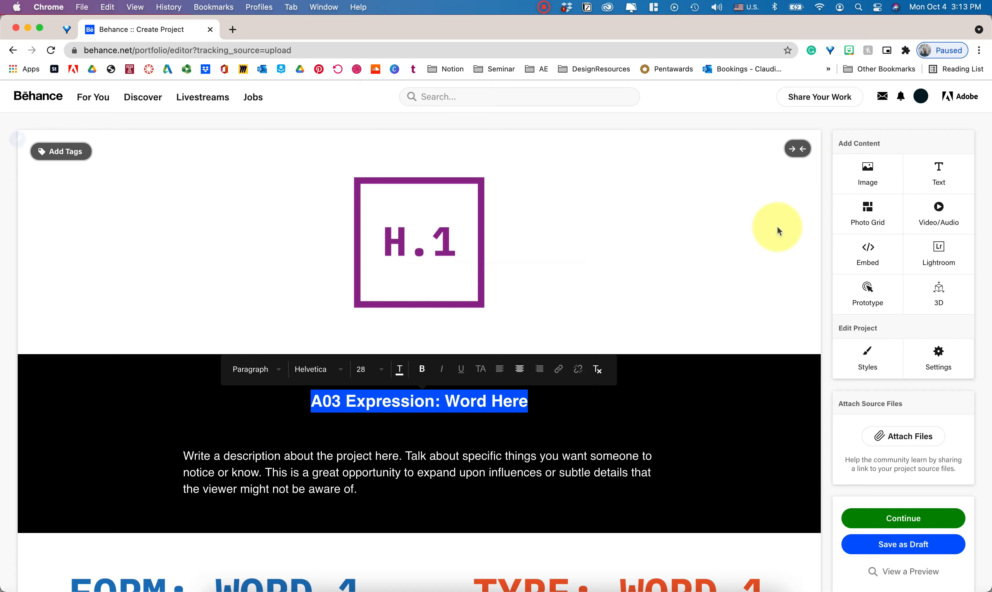
click(717, 431)
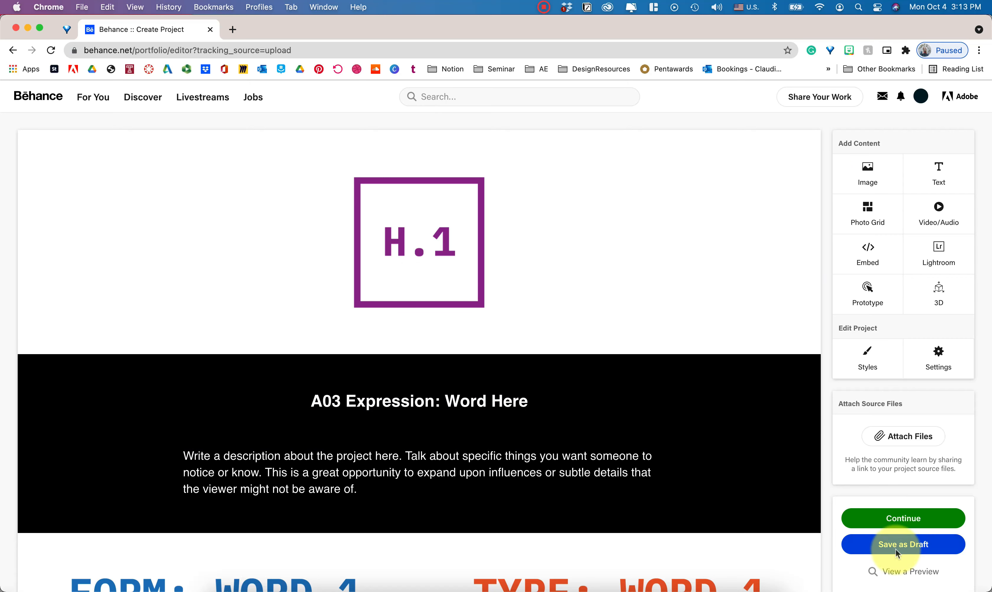
Continue to the project's publishing details and title the project "A03 Expression: Word Here".
click(899, 520)
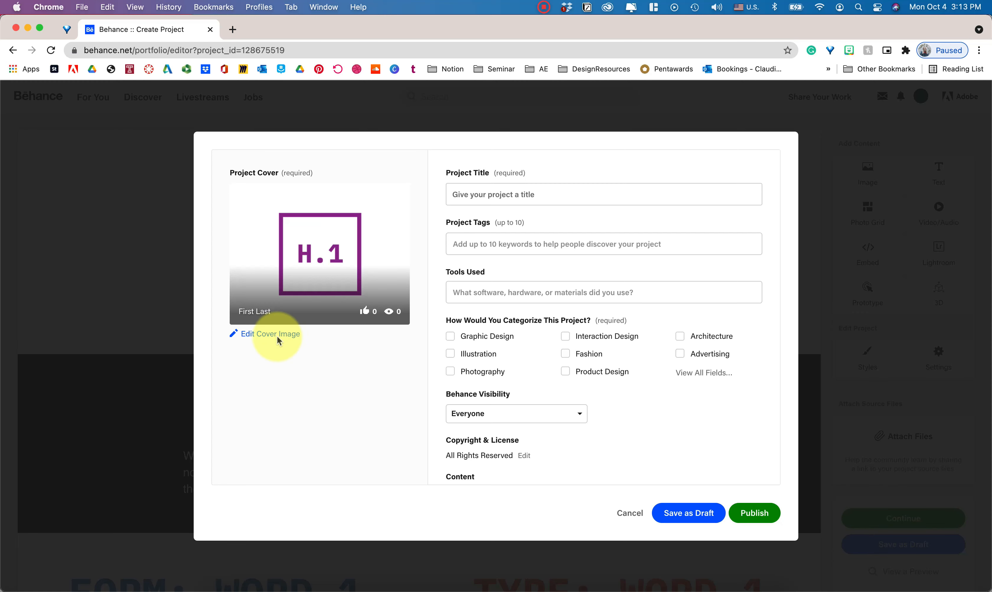
click(459, 195)
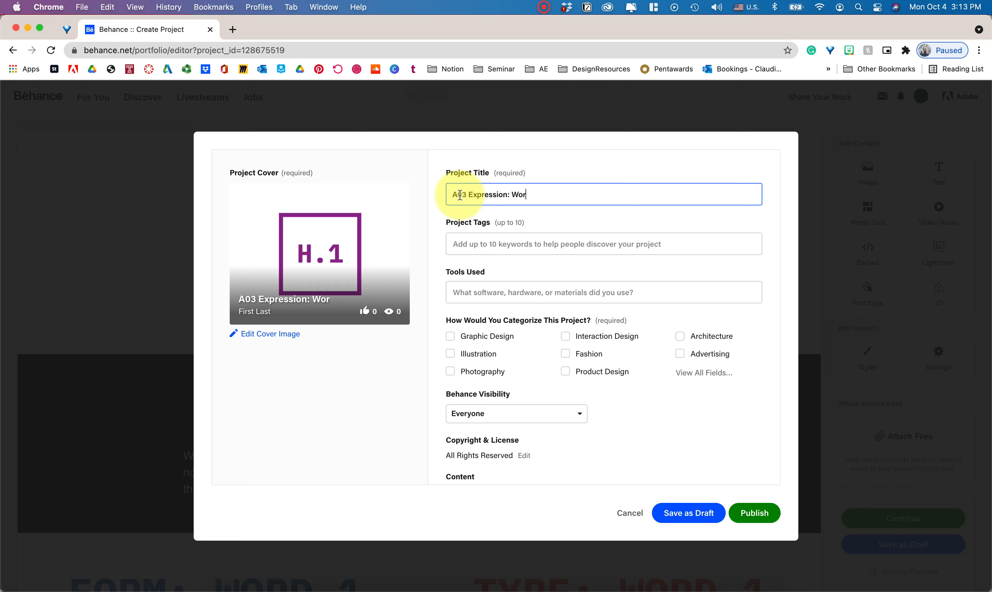
text(ere)
key(Tab)
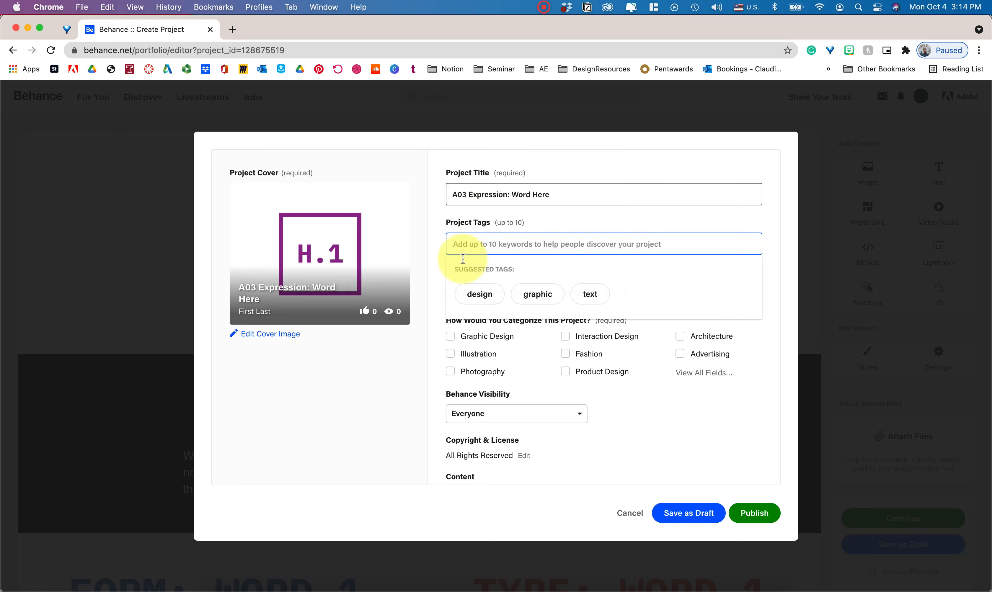
Add the project tags graphic, designer, vector, adobe illustrator and vector art.
click(544, 286)
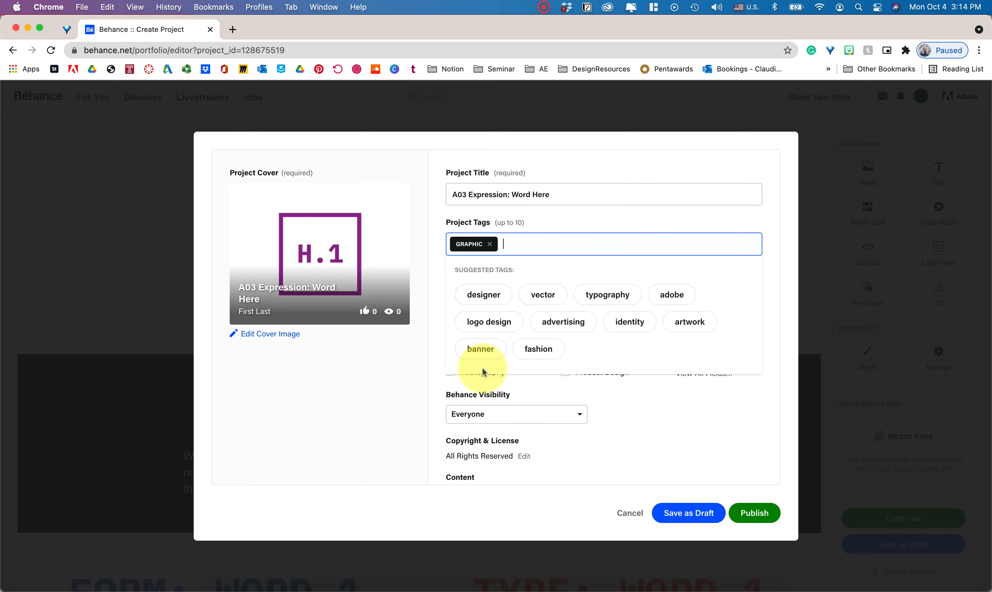
click(483, 295)
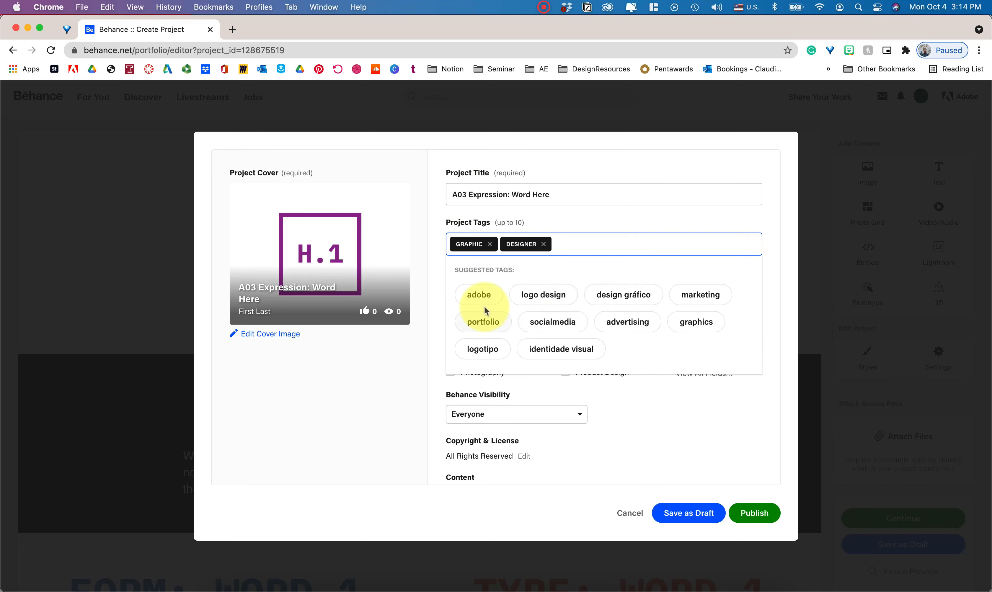
text(vec)
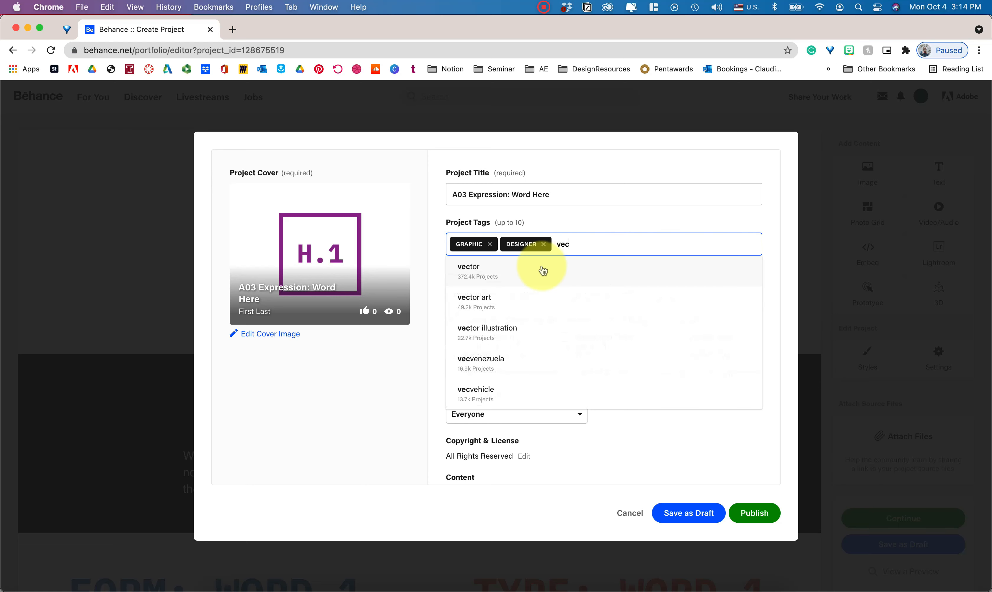
click(541, 268)
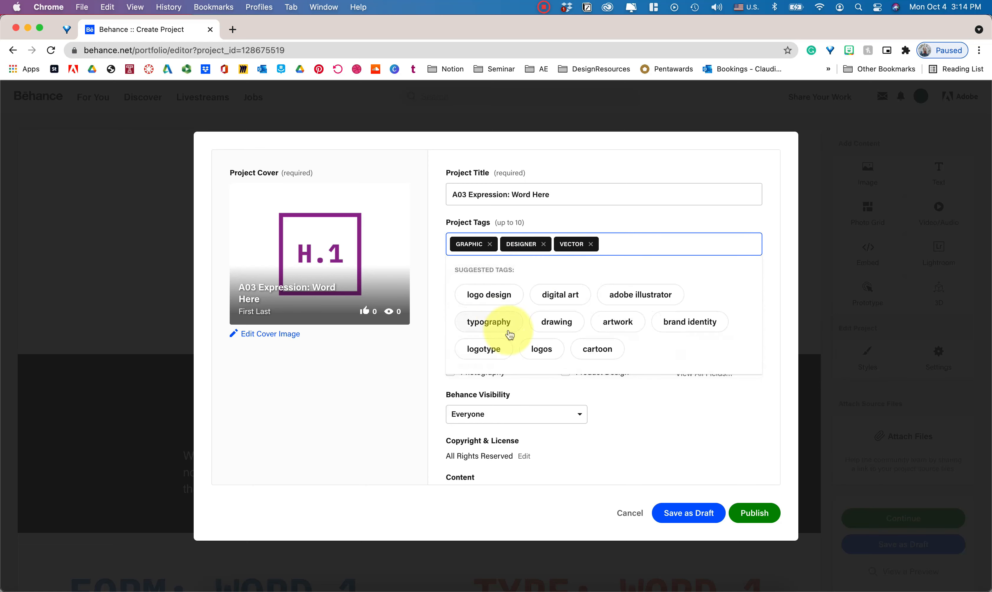
click(628, 294)
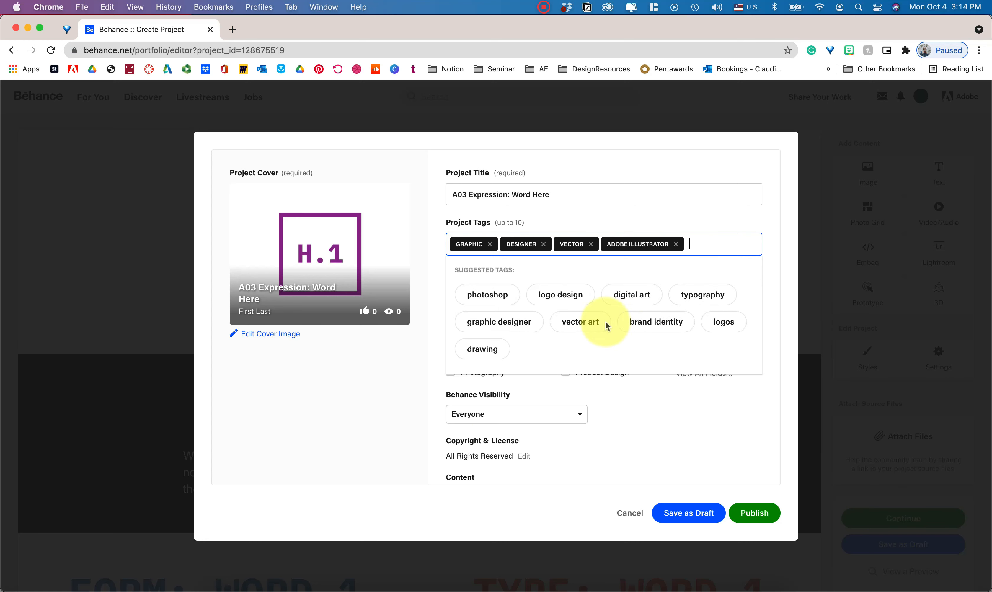
click(585, 322)
click(632, 431)
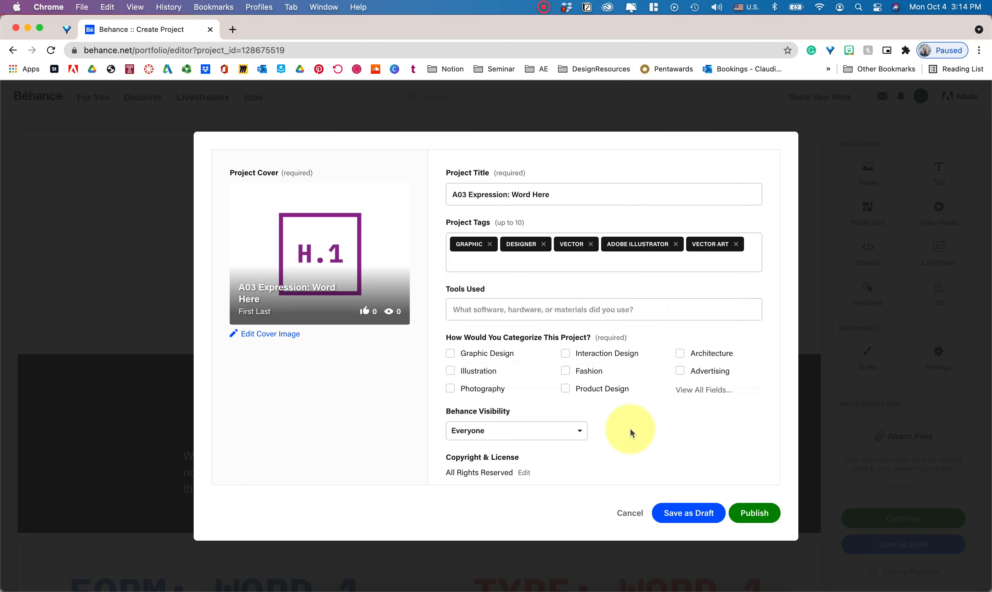
Add Adobe Illustrator as the tool used and categorize the project as Graphic Design.
click(479, 306)
text(illus)
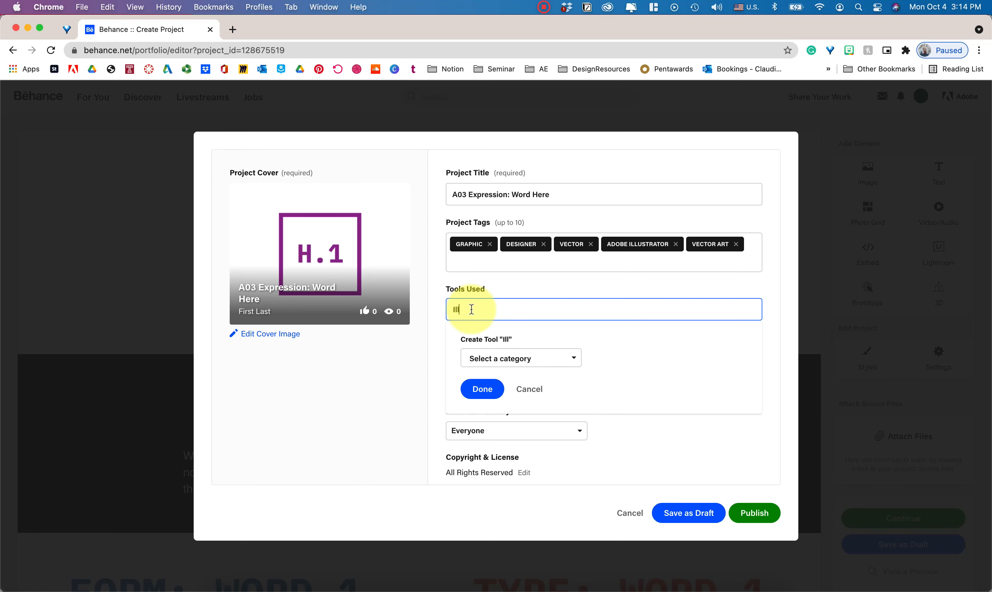
click(479, 333)
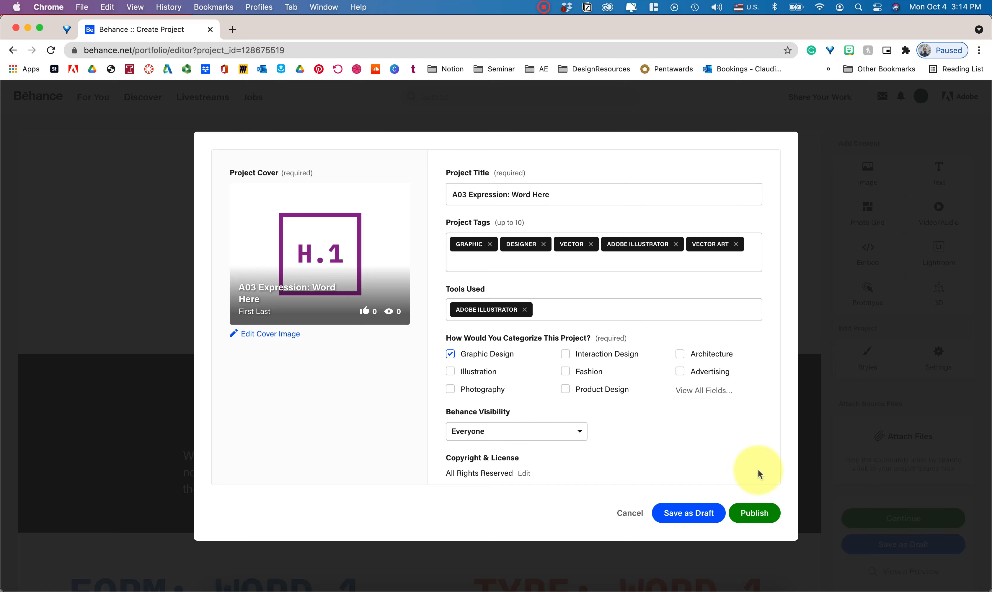
Publish the project and open its share link in a new browser tab.
click(749, 512)
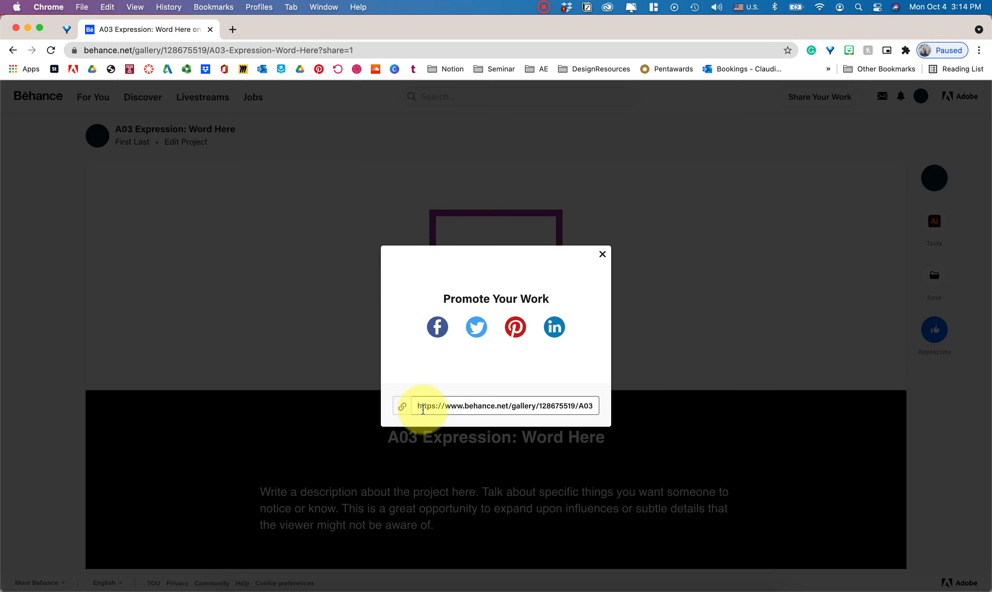
click(422, 407)
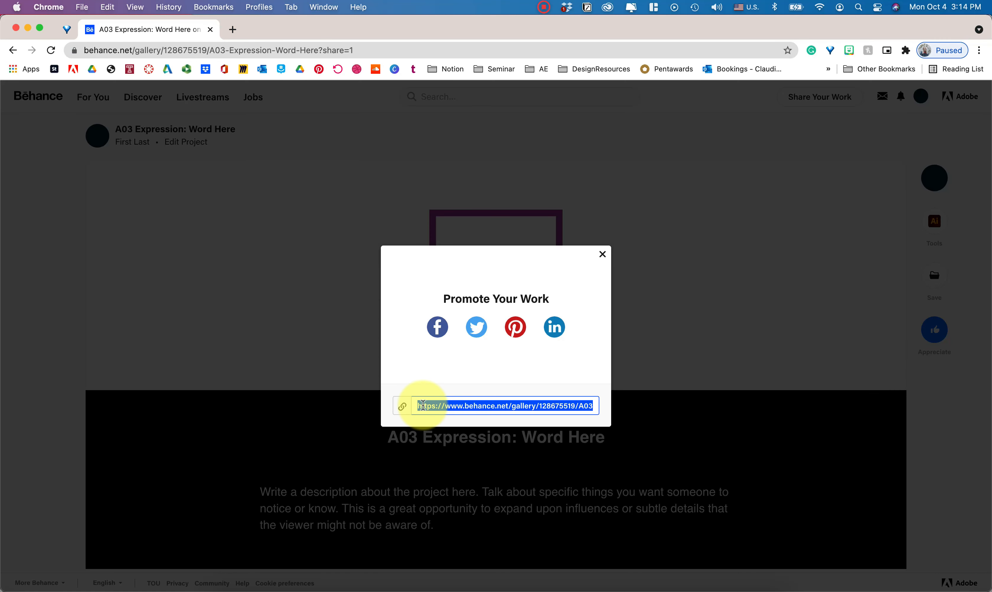
key(super+t)
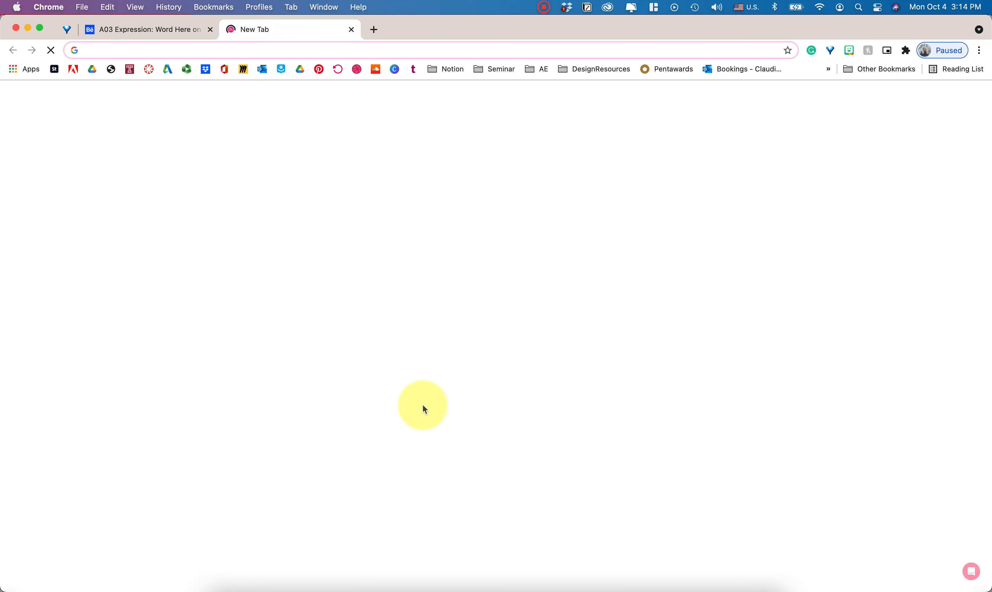
text(https://www.behance.net/gallery/128675519/A03-Expression-Word-Here)
key(Return)
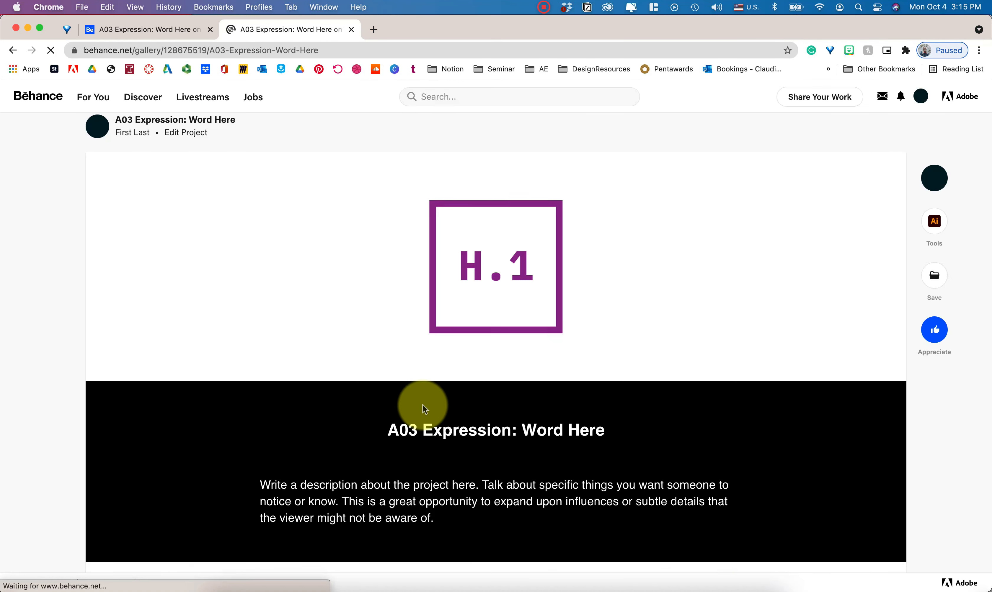
Review the published project page from hero image to footer, and check how the project is listed in the owner's profile work.
scroll(421, 412, down, 5)
scroll(419, 420, down, 15)
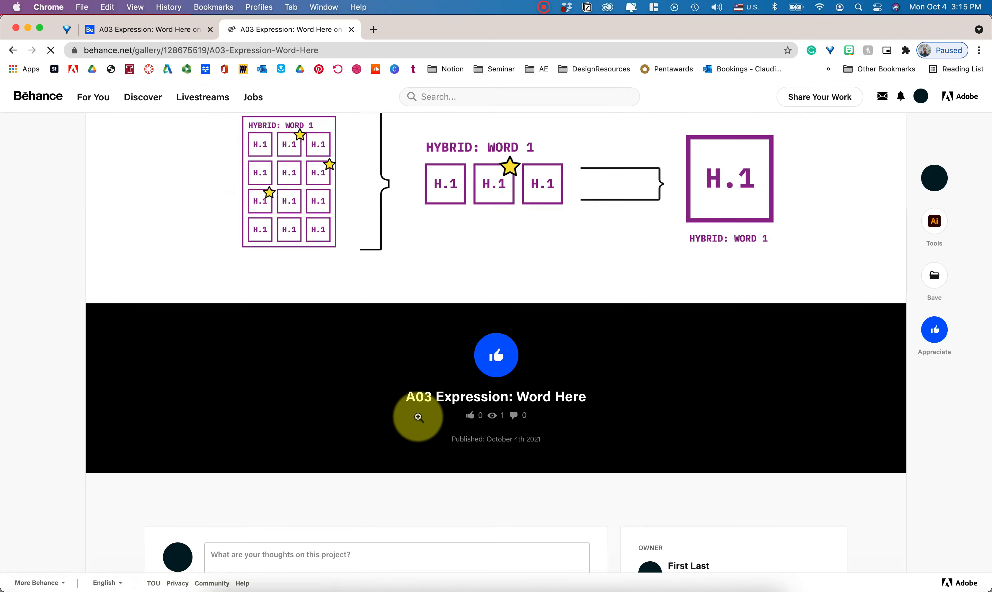
scroll(419, 418, up, 6)
scroll(419, 418, up, 20)
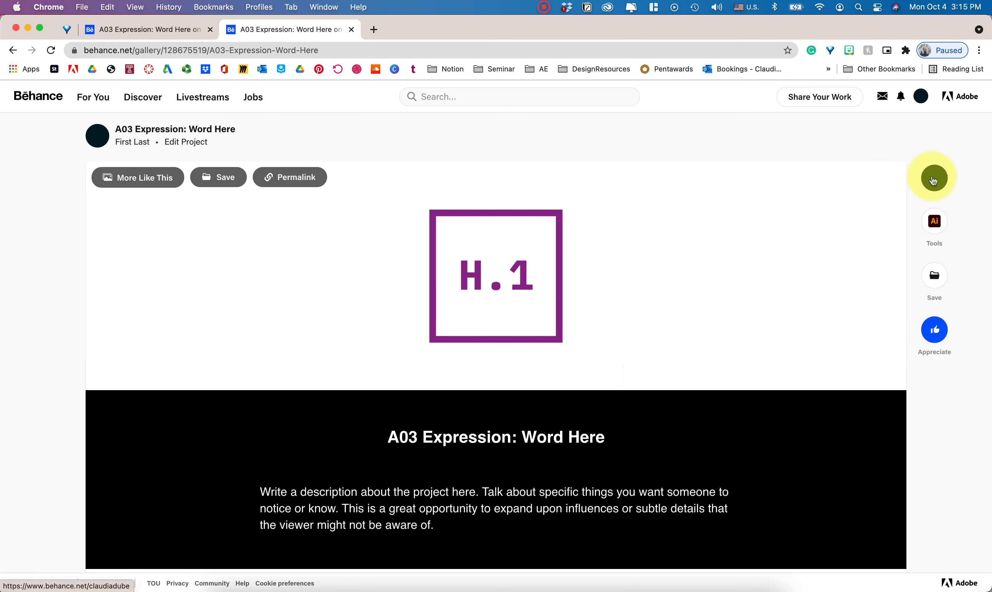
click(936, 178)
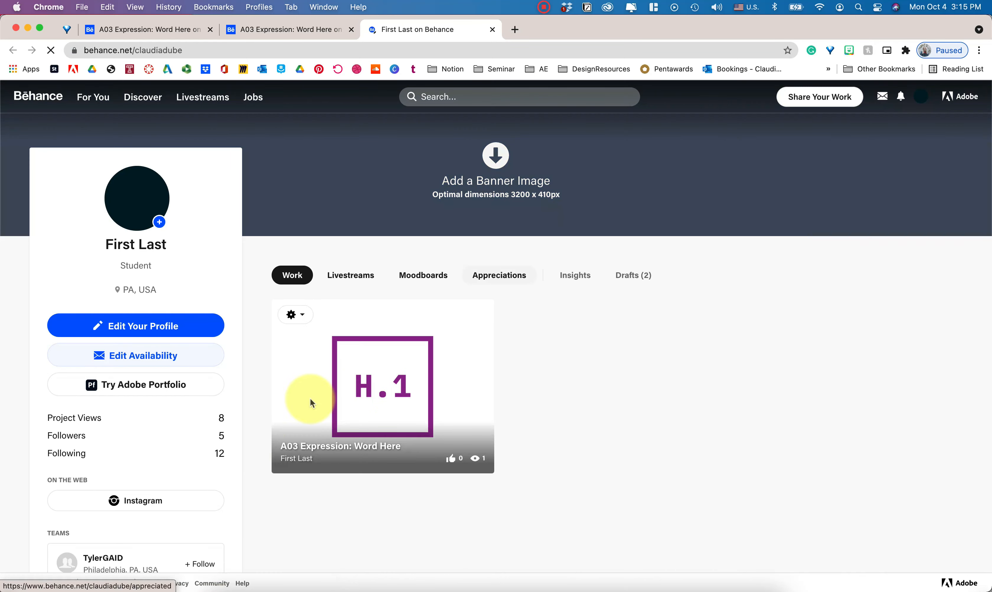
scroll(350, 552, down, 3)
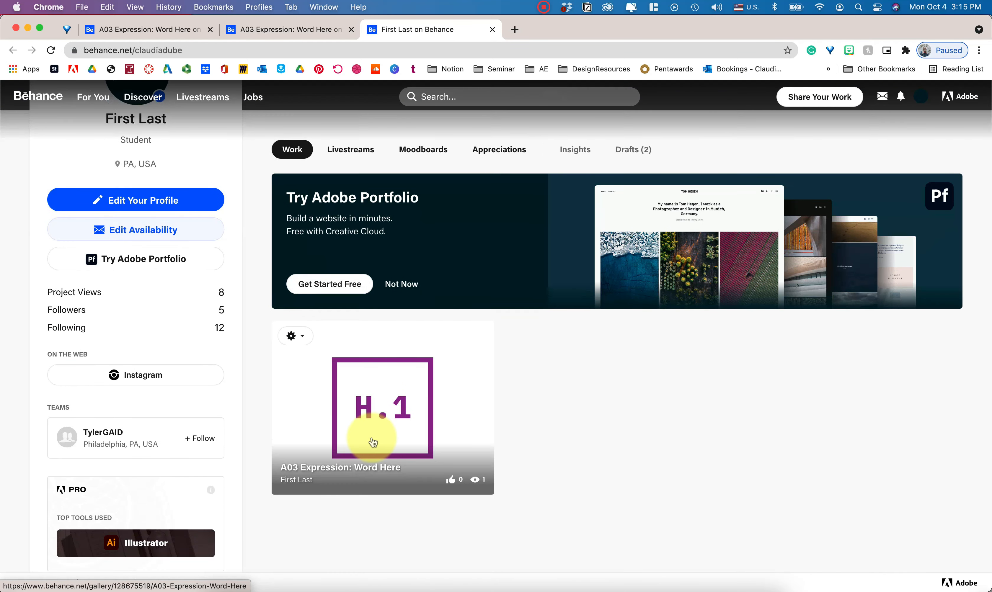
scroll(371, 435, up, 1)
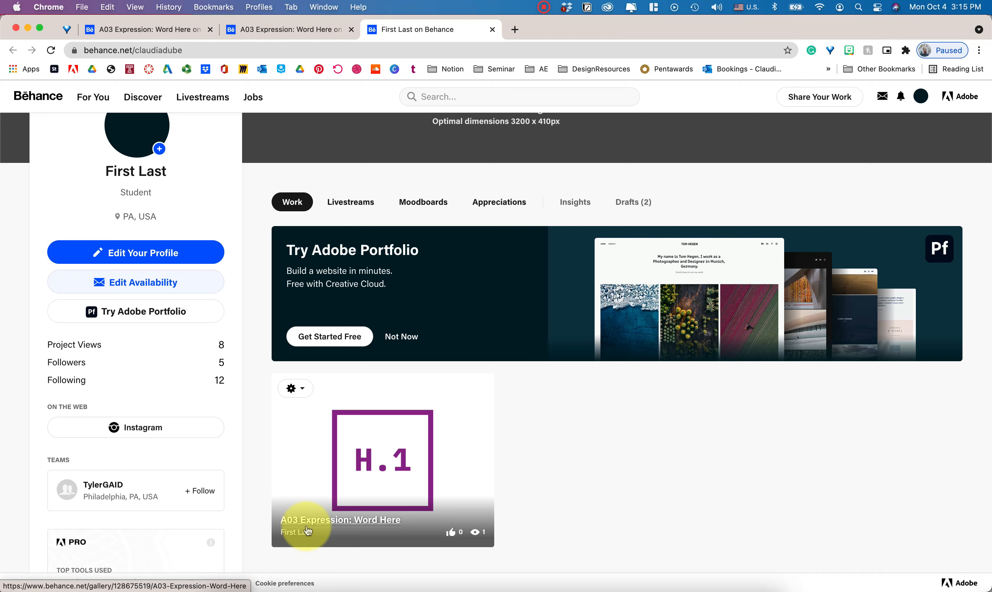
mouse_move(307, 534)
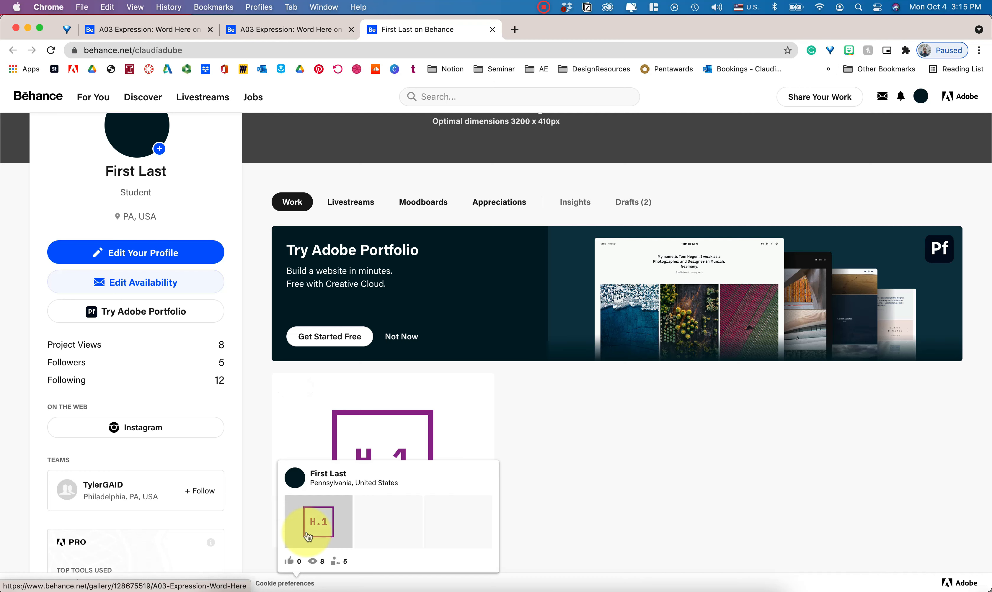